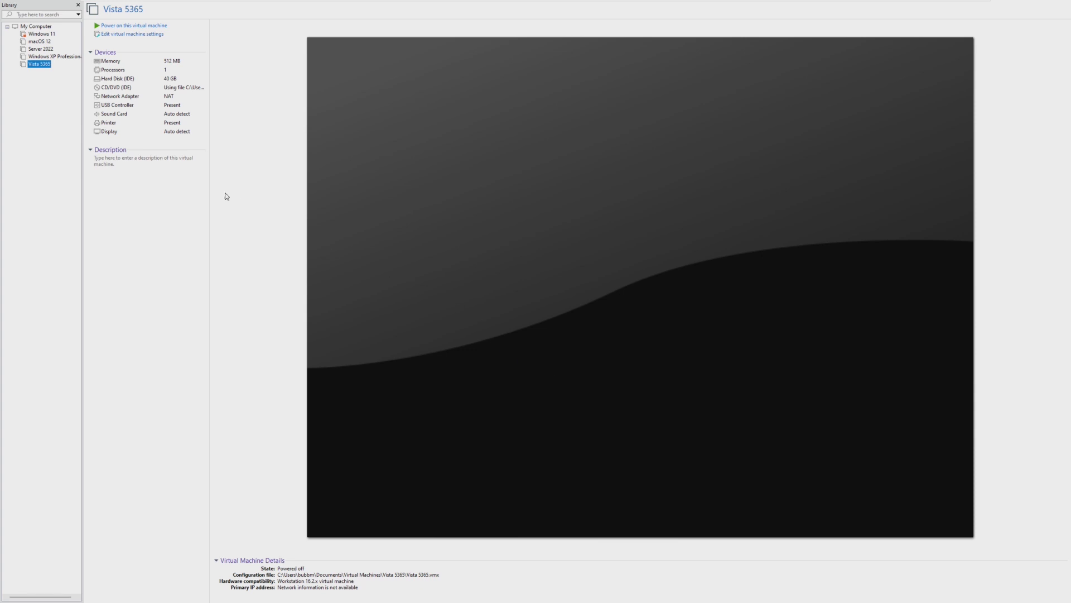
- Remove the existing IDE hard disk from the Vista 5365 machine's settings
{"action": "left_click", "coordinate": [139, 37]}
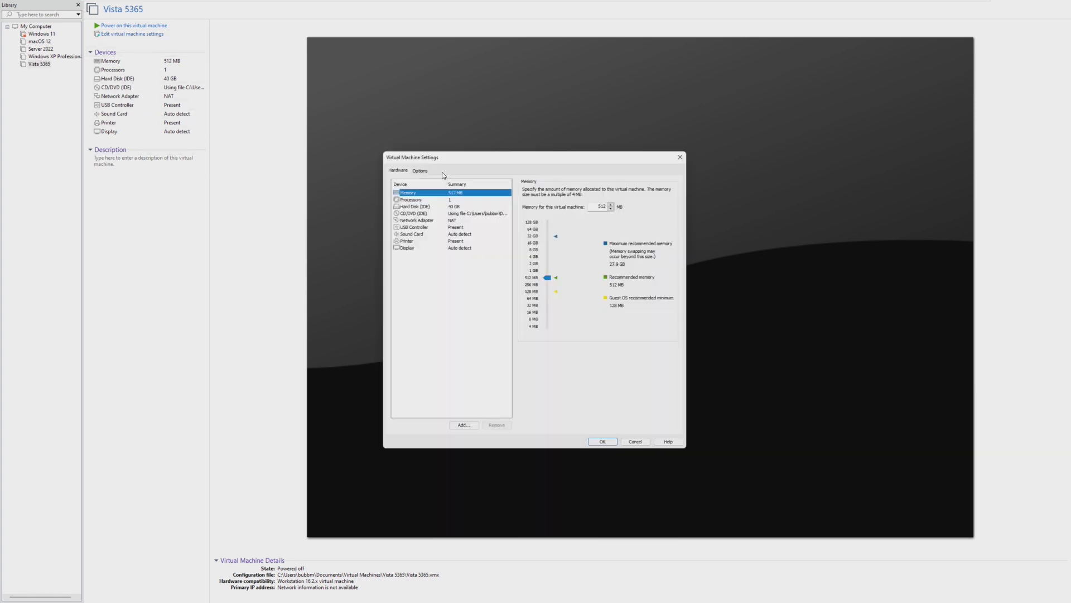
{"action": "left_click", "coordinate": [451, 204]}
{"action": "left_click", "coordinate": [496, 429]}
- Add a newly created 40 GB SATA virtual disk and save the hardware settings
{"action": "left_click", "coordinate": [462, 429]}
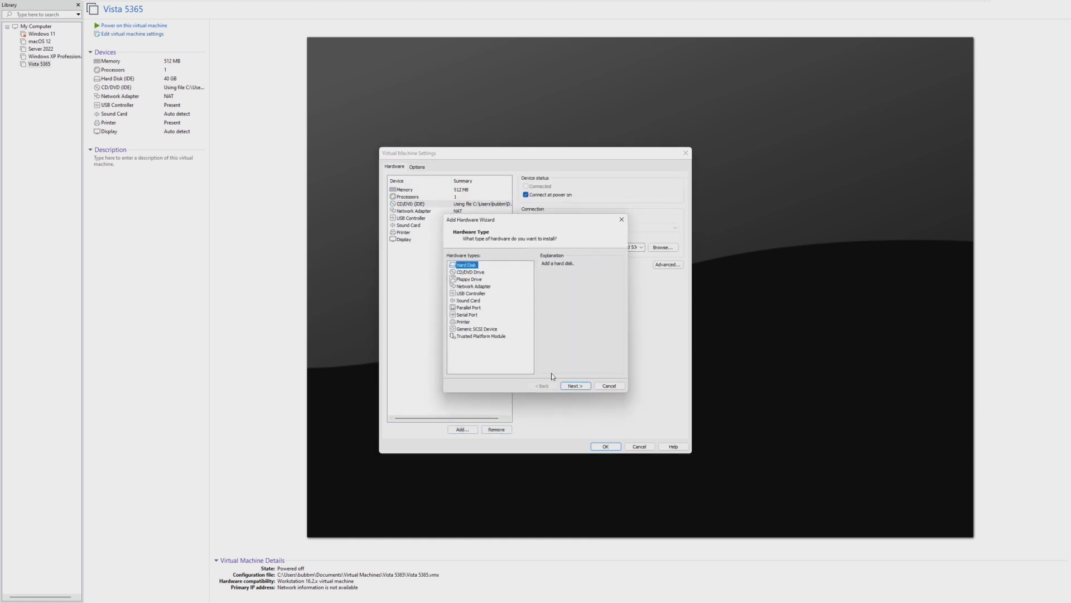
{"action": "left_click", "coordinate": [574, 386]}
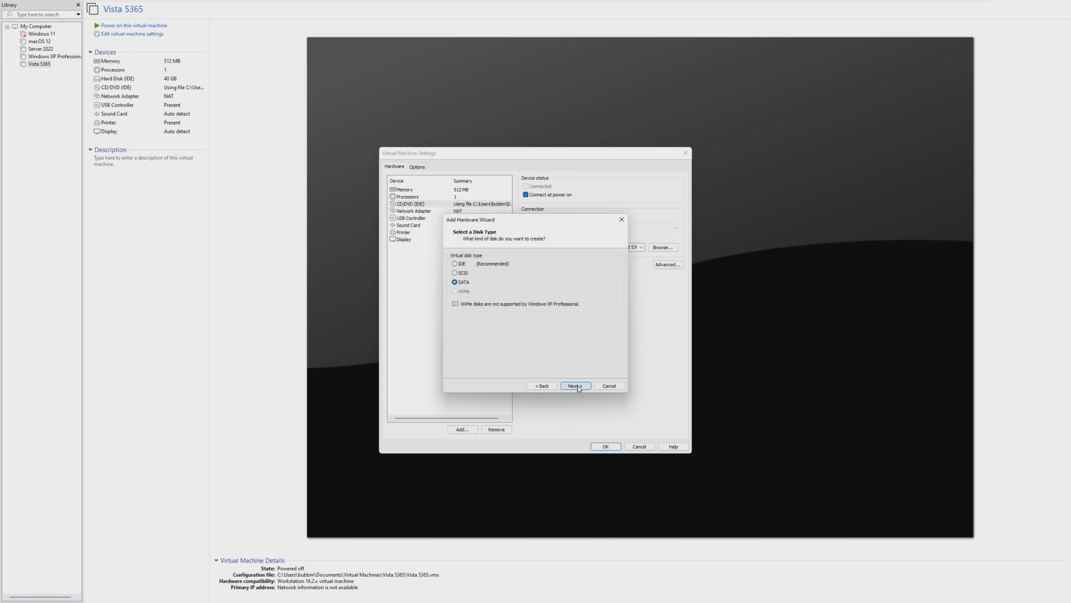
{"action": "left_click", "coordinate": [576, 385]}
{"action": "left_click", "coordinate": [575, 385]}
{"action": "left_click", "coordinate": [575, 385]}
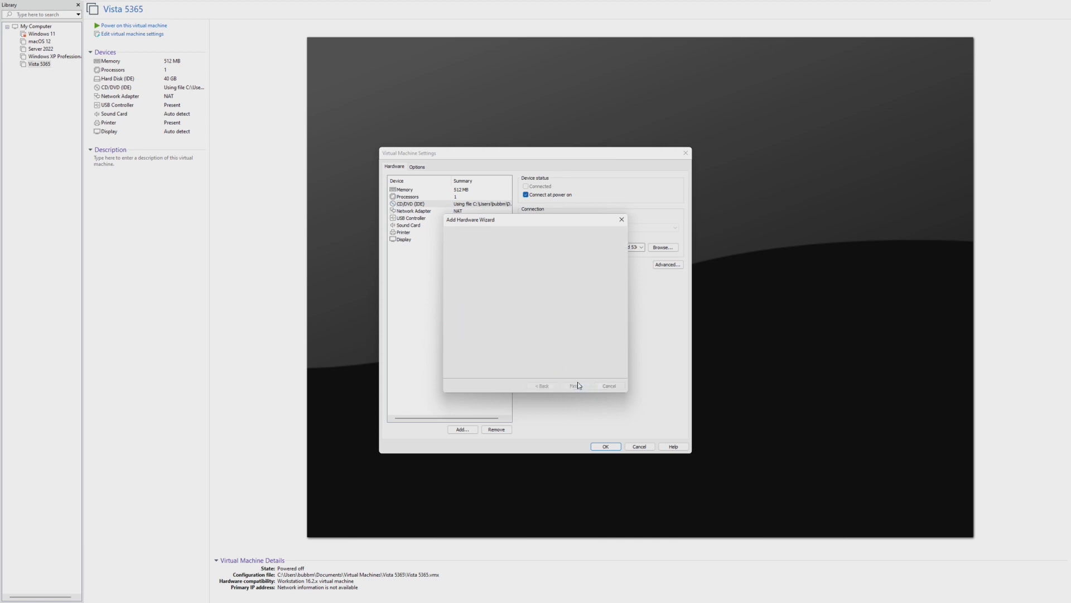
{"action": "left_click", "coordinate": [575, 385]}
{"action": "left_click", "coordinate": [605, 446]}
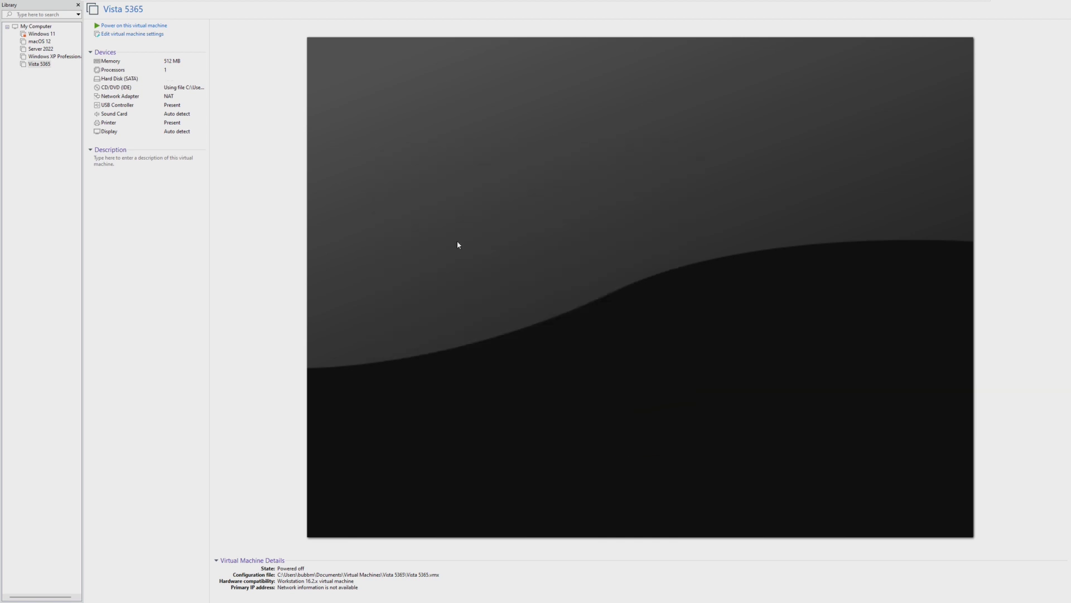
- Power on the Vista 5365 virtual machine, then power it off from the toolbar
{"action": "left_click", "coordinate": [167, 26]}
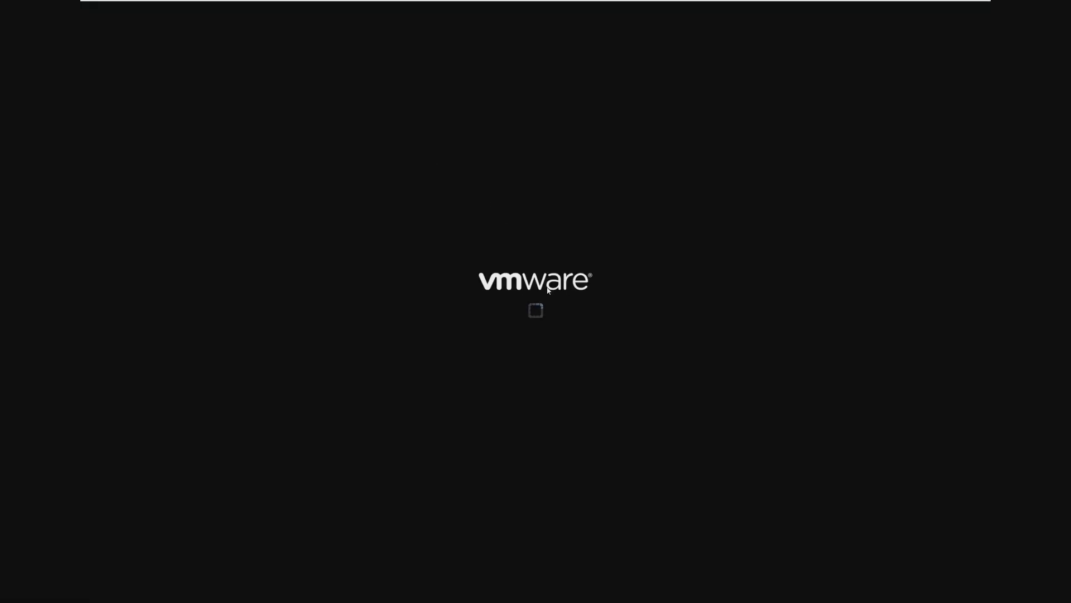
{"action": "mouse_move", "coordinate": [536, 11]}
{"action": "left_click", "coordinate": [218, 7]}
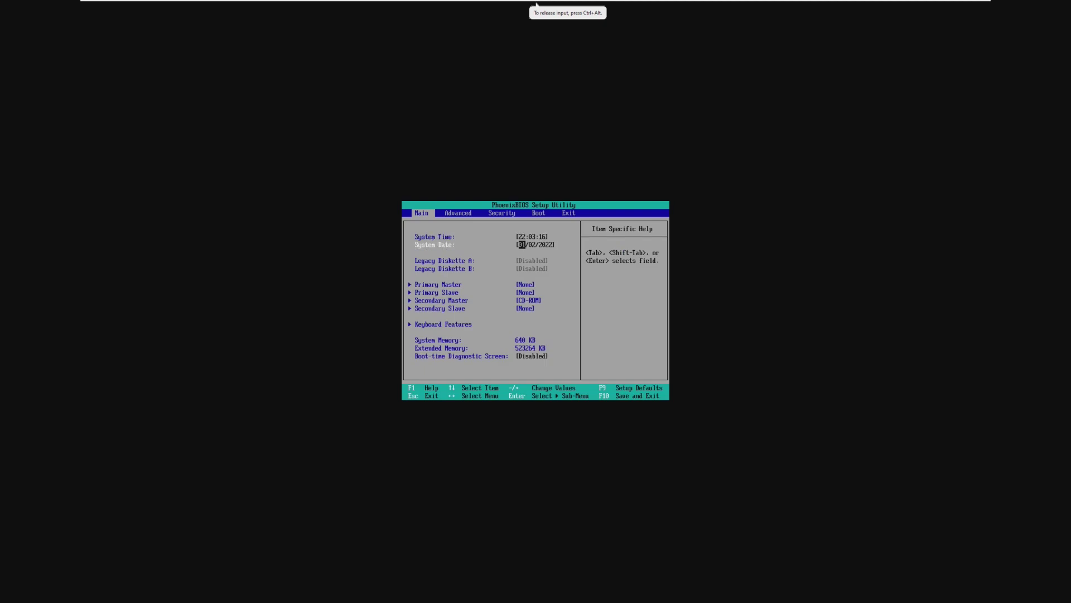
- In PhoenixBIOS, edit the system date year, then move Hard Drive to the top of the Boot order
{"action": "key", "text": "Right"}
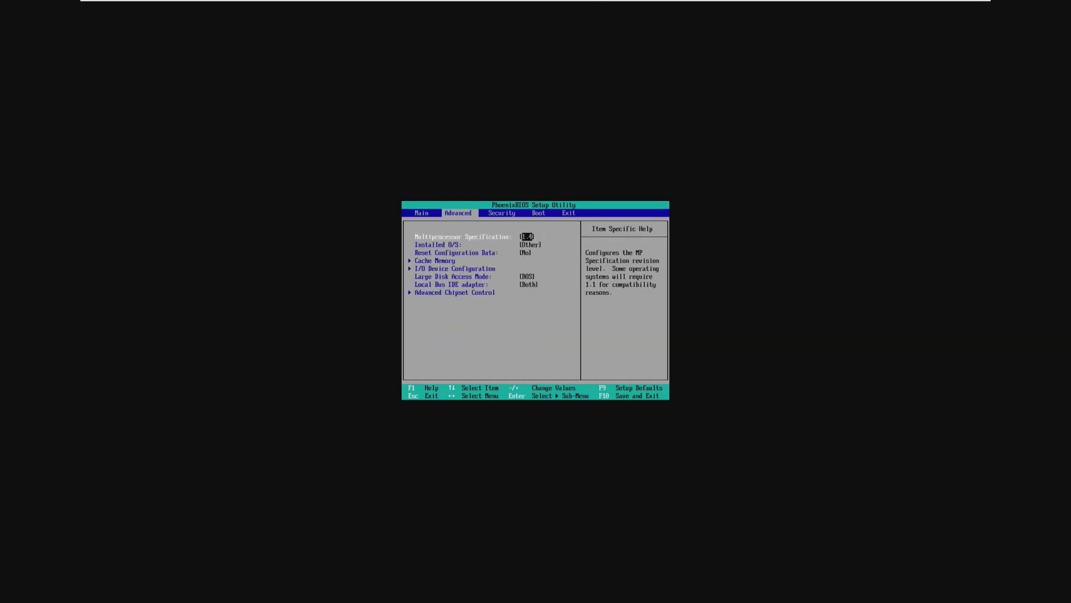
{"action": "key", "text": "Left"}
{"action": "key", "text": "Tab"}
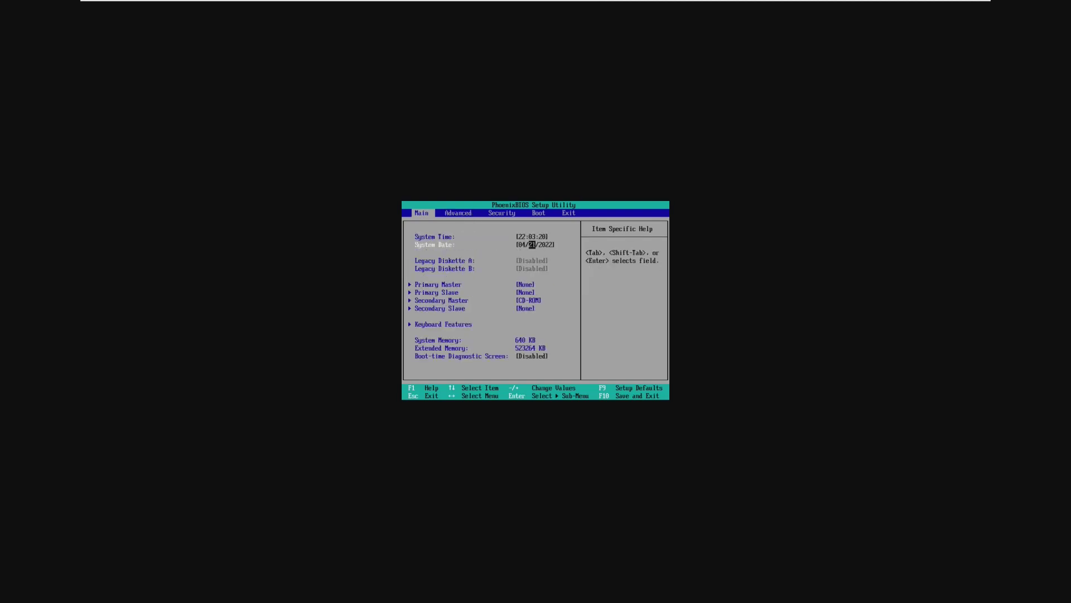
{"action": "key", "text": "Tab"}
{"action": "type", "text": "200"}
{"action": "key", "text": "Right"}
{"action": "key", "text": "Right"}
{"action": "key", "text": "Right"}
{"action": "key", "text": "Down"}
{"action": "key", "text": "plus"}
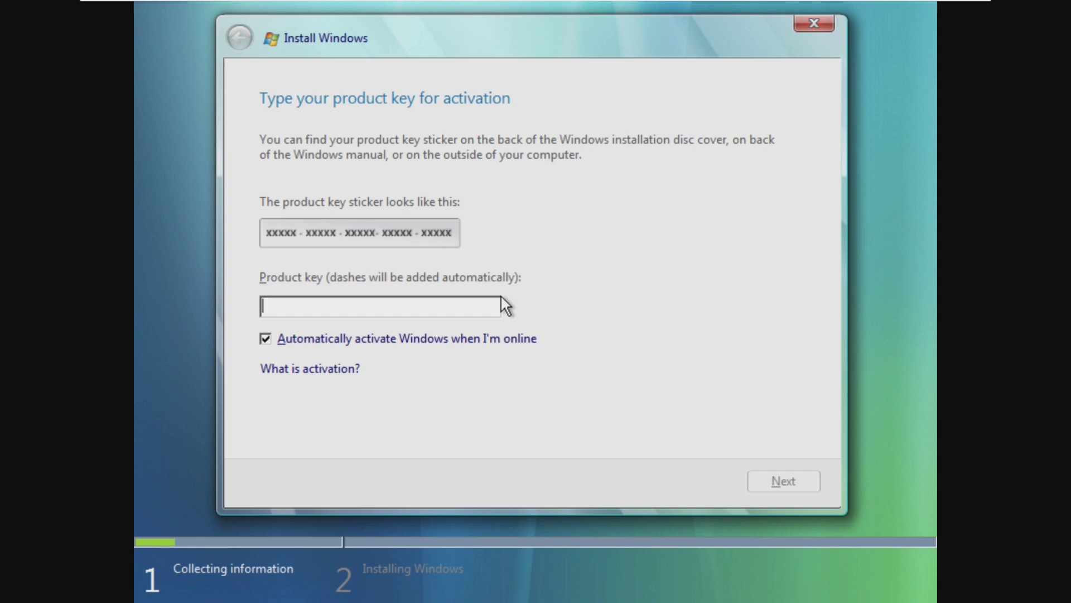
- Enter the product key, accept the licence terms, and choose Custom install onto Disk 0's unallocated space
{"action": "type", "text": "MF9"}
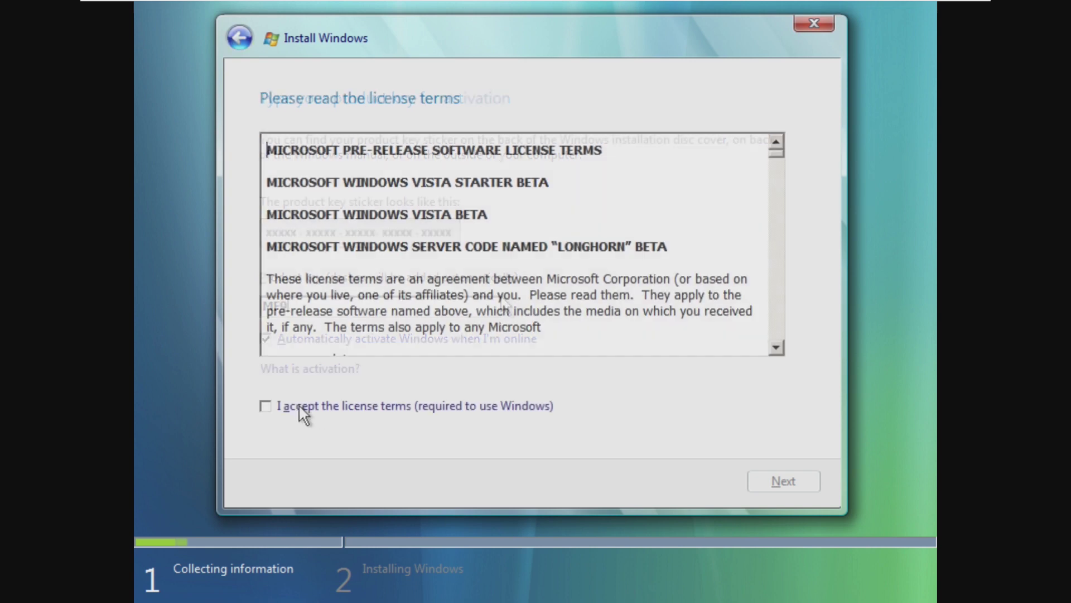
{"action": "left_click", "coordinate": [299, 404]}
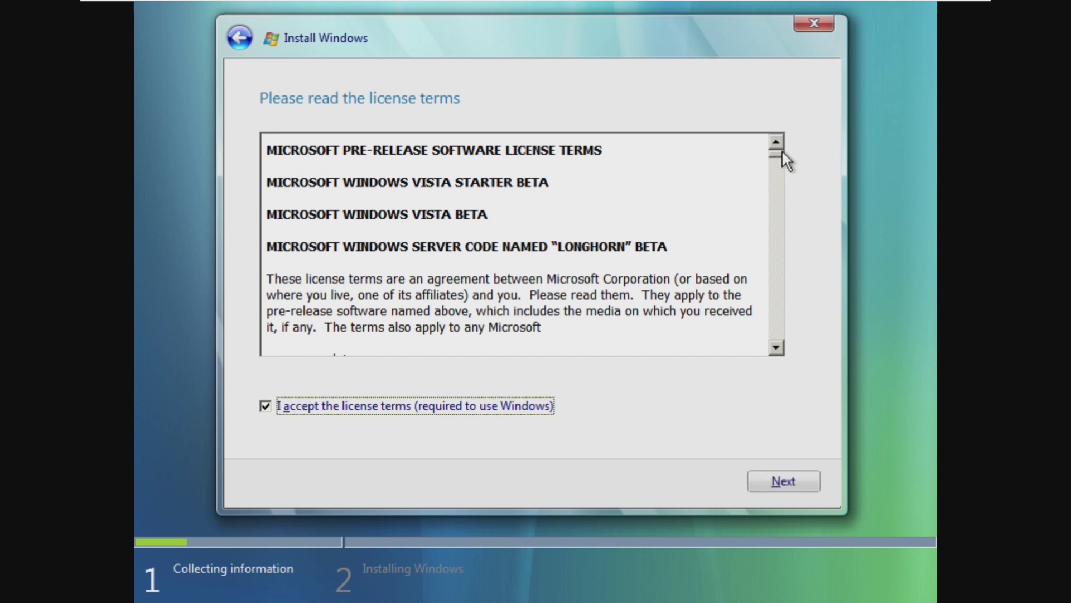
{"action": "left_click_drag", "start_coordinate": [781, 149], "coordinate": [796, 371]}
{"action": "left_click", "coordinate": [784, 480]}
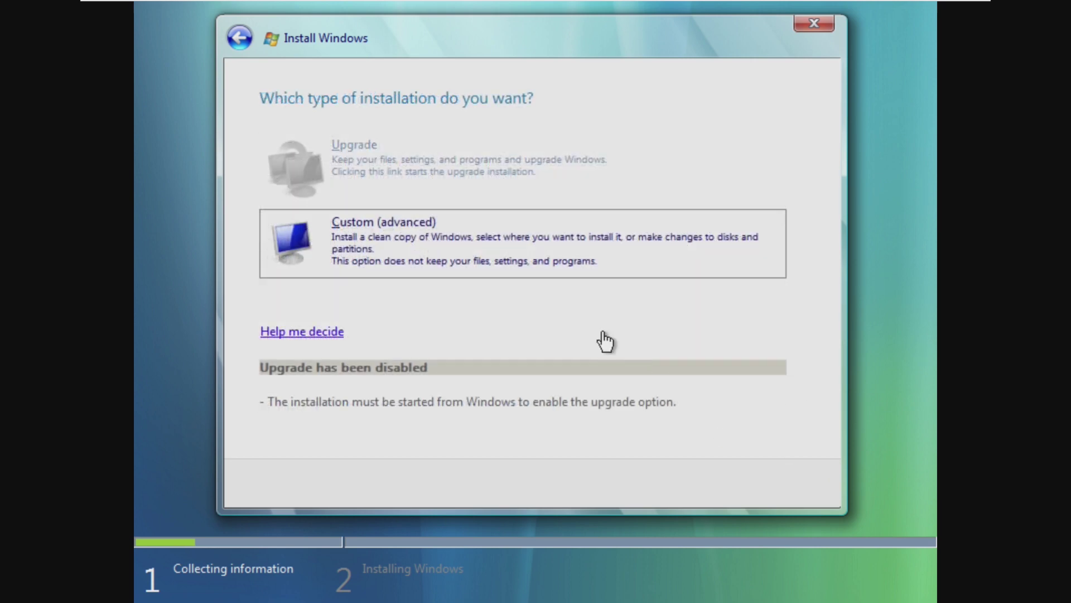
{"action": "left_click", "coordinate": [550, 268]}
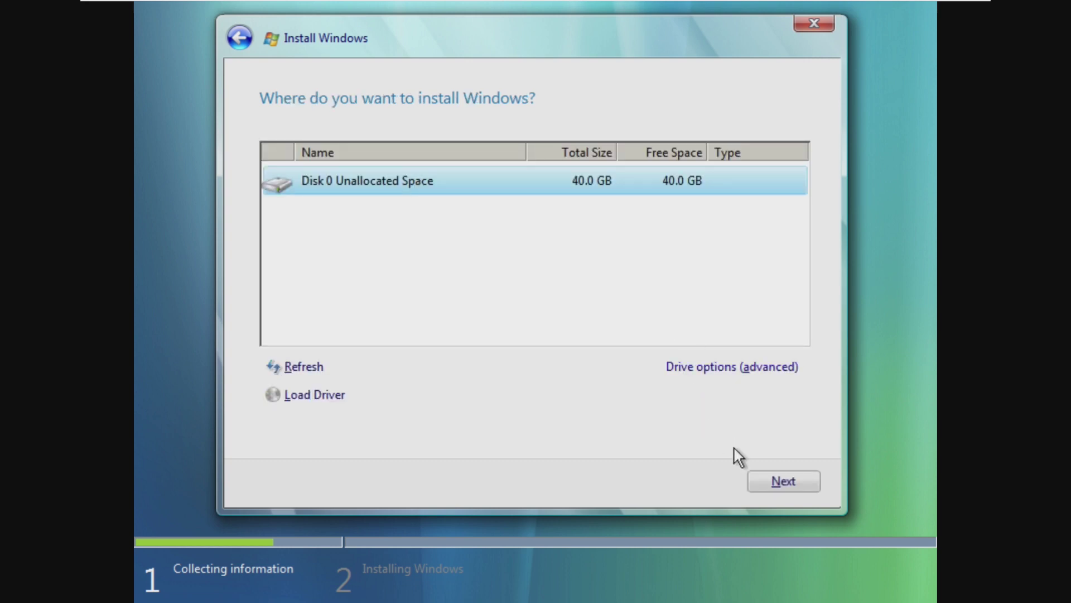
{"action": "left_click", "coordinate": [765, 477]}
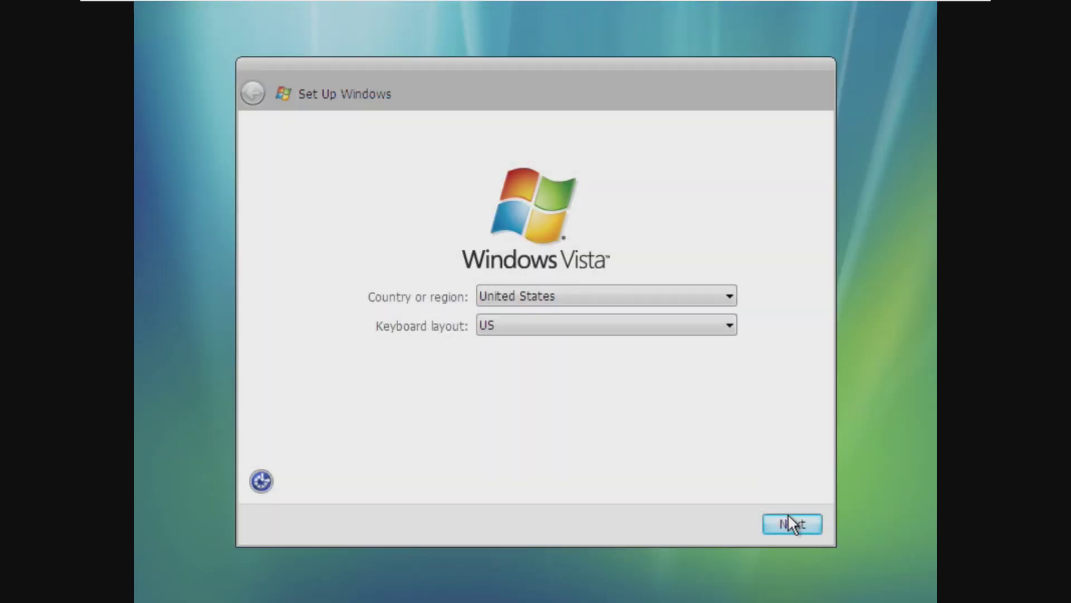
- Keep United States and US keyboard, create user 'Vista', and keep computer name Vista-PC
{"action": "left_click", "coordinate": [789, 516]}
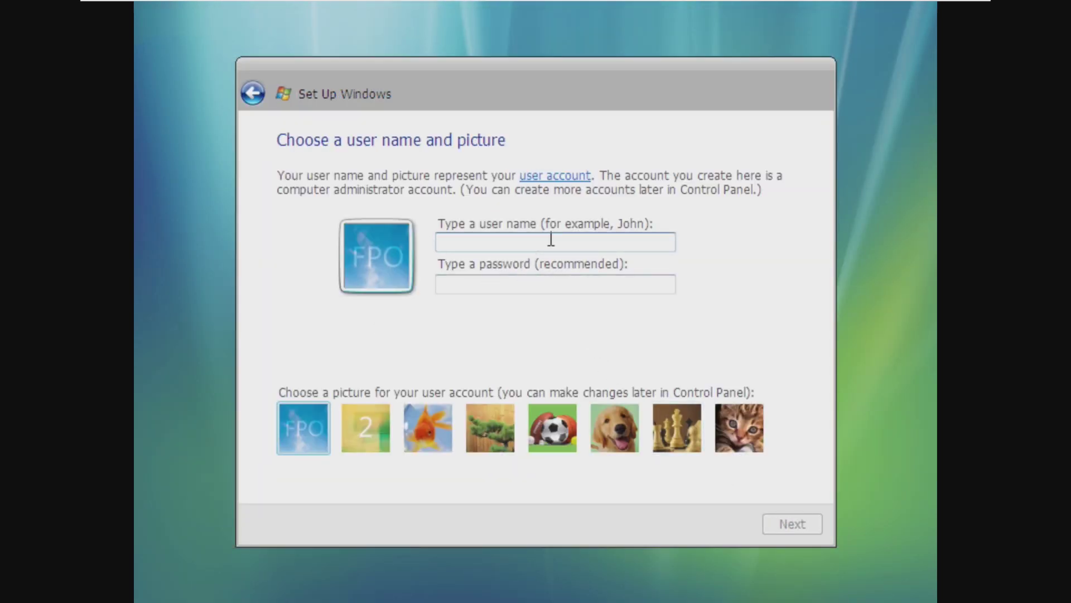
{"action": "left_click", "coordinate": [639, 240]}
{"action": "type", "text": "Vis"}
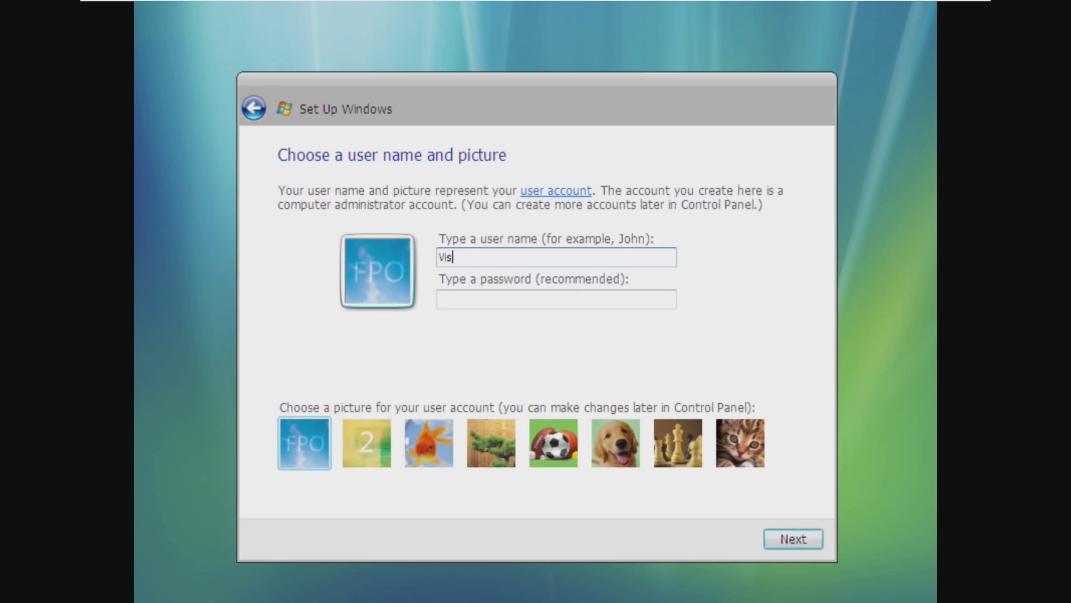
{"action": "type", "text": "ta"}
{"action": "key", "text": "Return"}
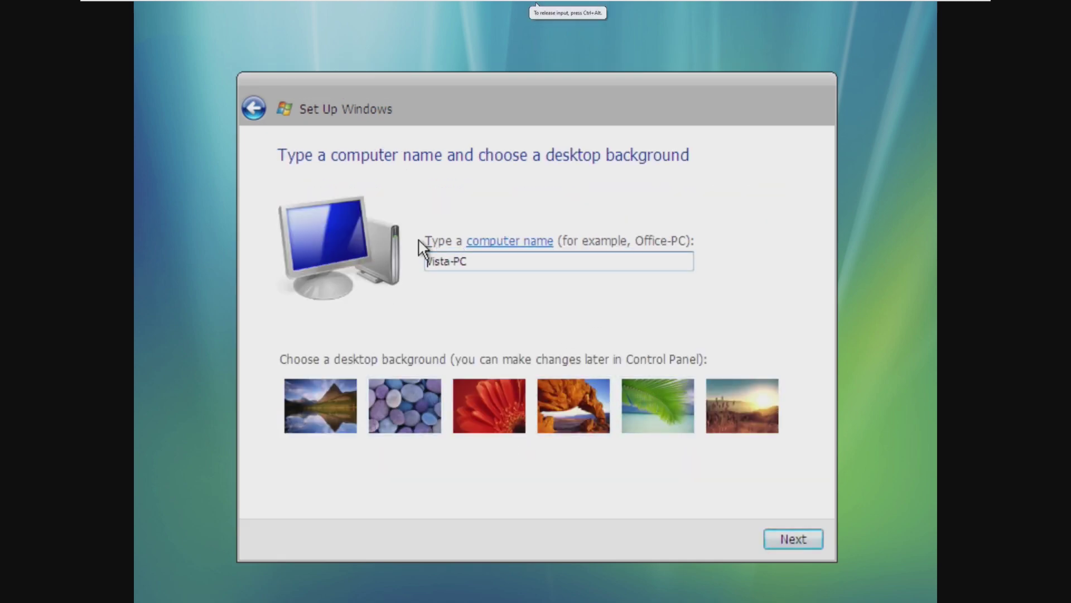
{"action": "left_click", "coordinate": [510, 241]}
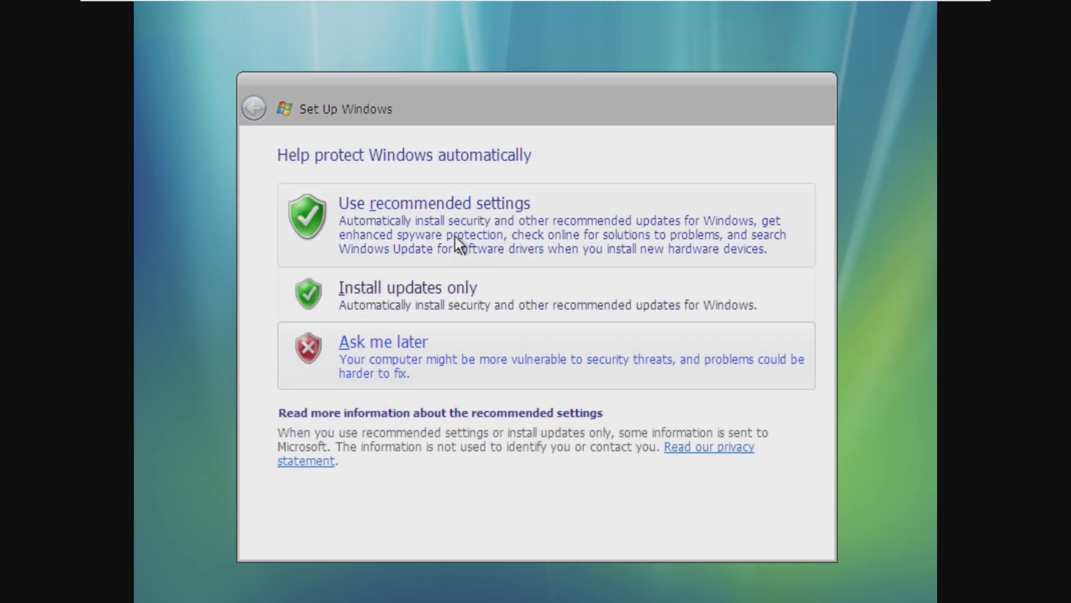
{"action": "left_click", "coordinate": [454, 239]}
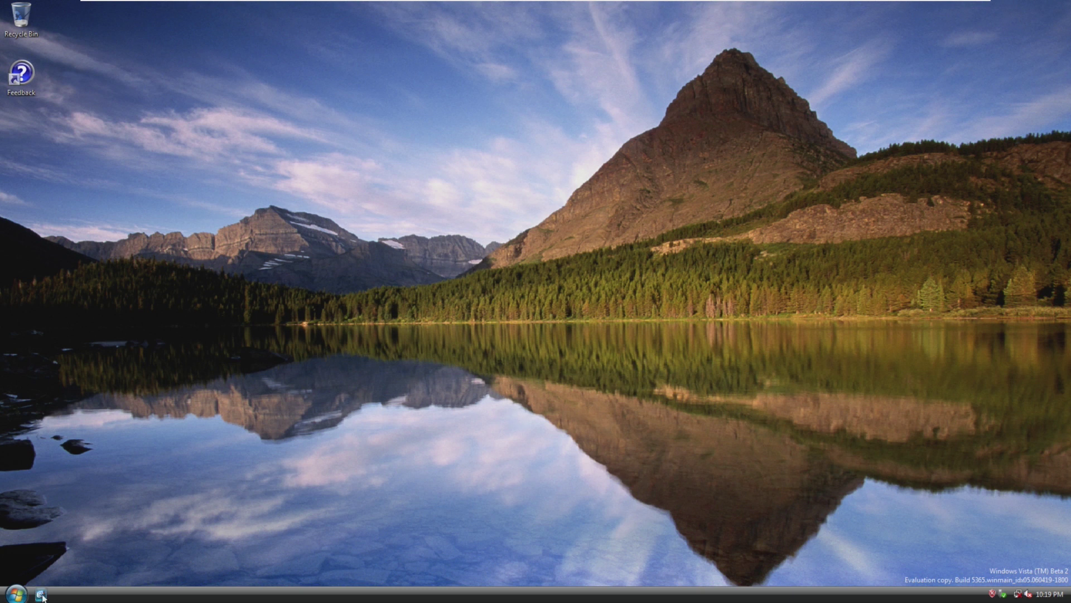
- Check the taskbar calendar and network status, dismiss the Safely Remove list, and open the Start menu
{"action": "left_click", "coordinate": [1050, 595]}
{"action": "left_click", "coordinate": [1051, 596]}
{"action": "left_click", "coordinate": [1019, 594]}
{"action": "left_click", "coordinate": [1027, 594]}
{"action": "left_click", "coordinate": [640, 418]}
{"action": "left_click", "coordinate": [15, 593]}
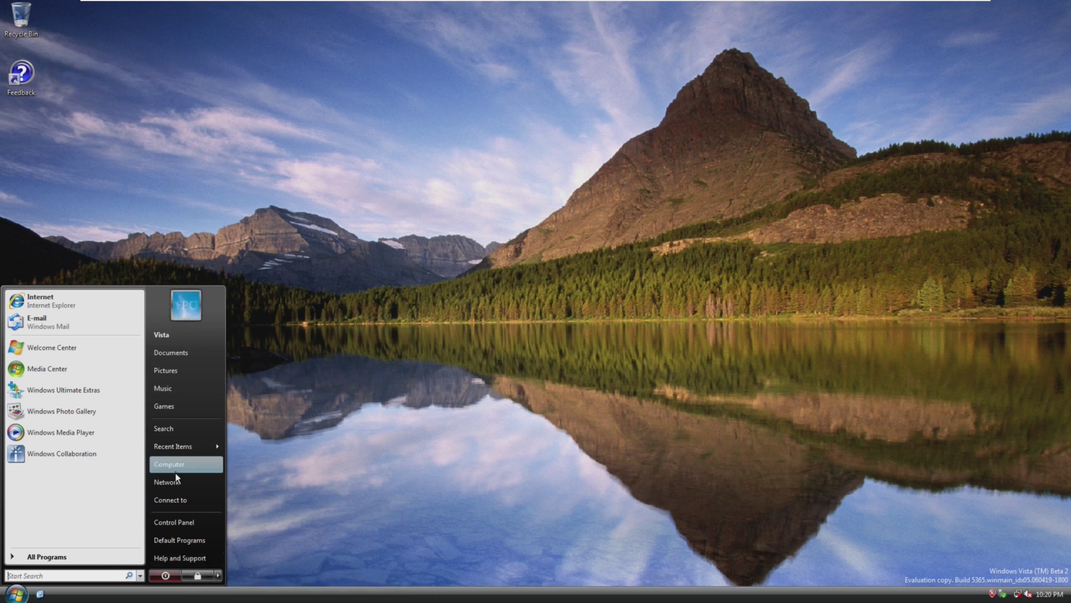
- Launch InkBall from All Programs > Games and draw a few ink strokes on the board
{"action": "left_click", "coordinate": [47, 556]}
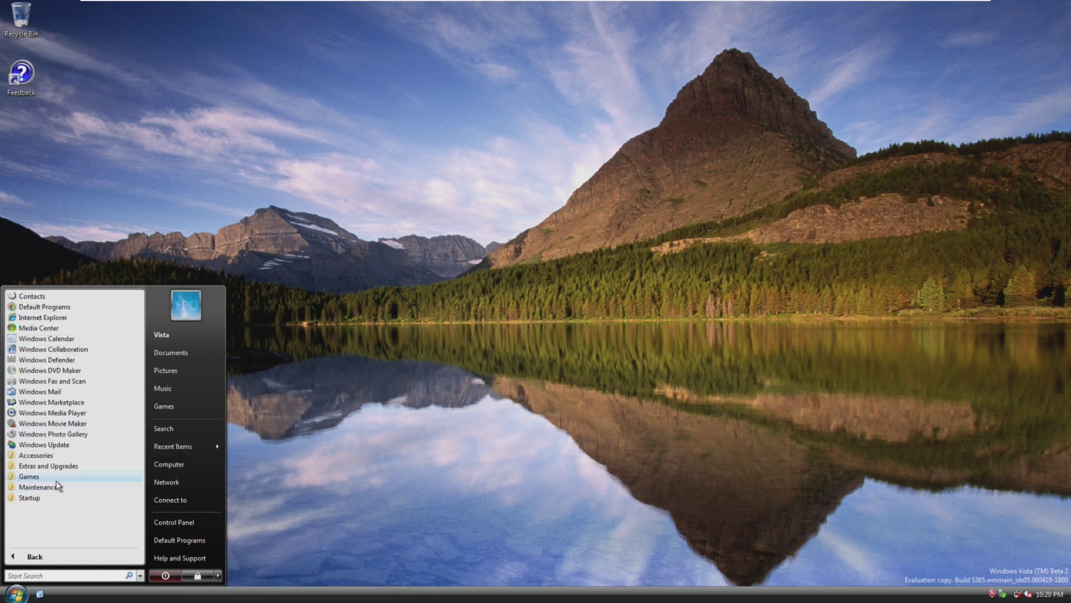
{"action": "left_click", "coordinate": [55, 477]}
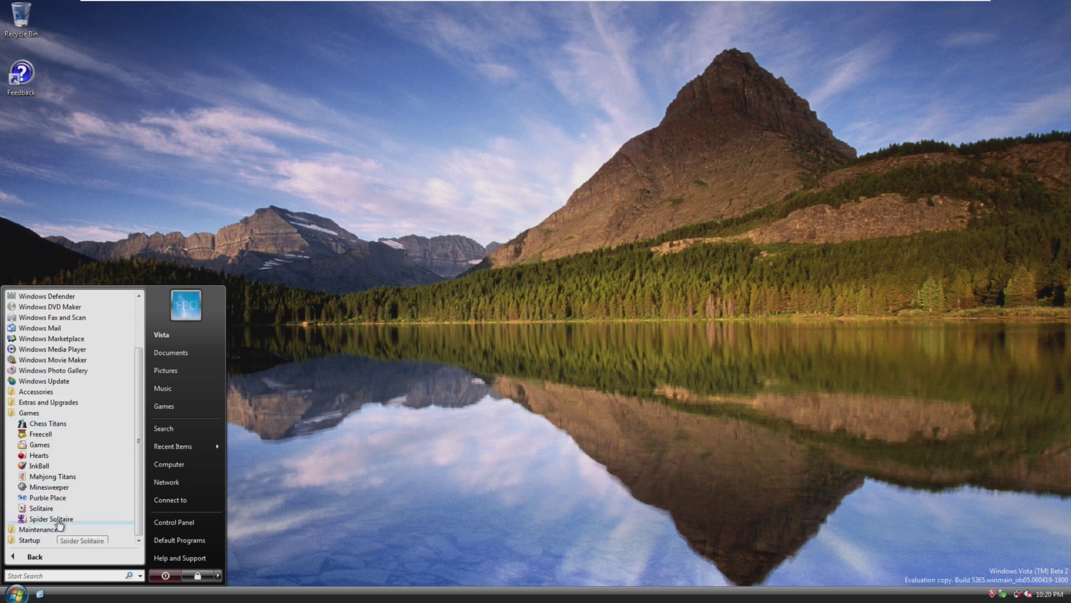
{"action": "left_click", "coordinate": [83, 466]}
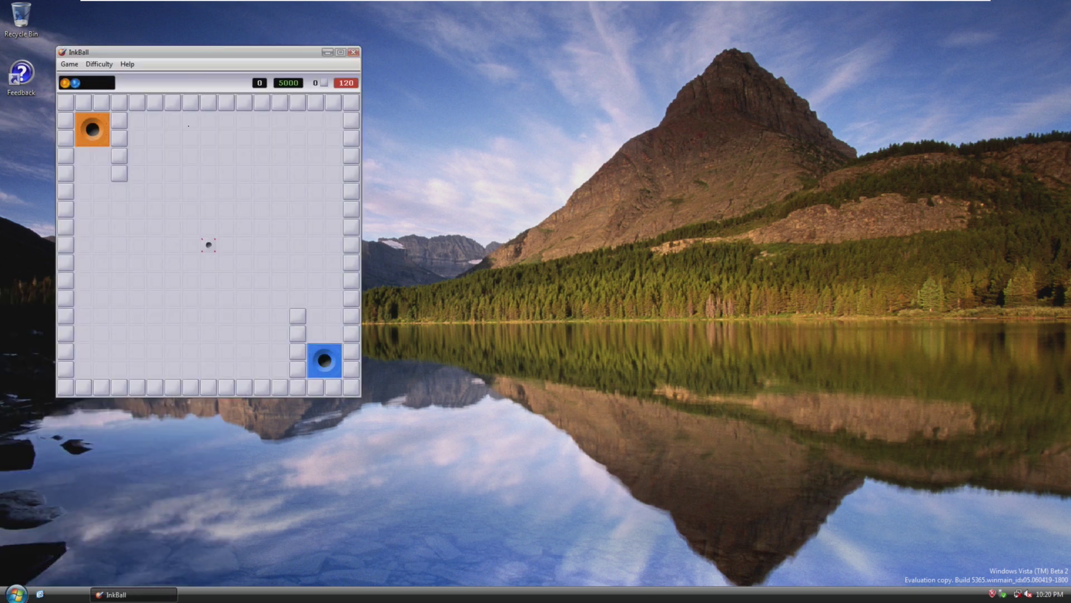
{"action": "left_click_drag", "start_coordinate": [188, 126], "coordinate": [198, 279]}
{"action": "mouse_move", "coordinate": [172, 216]}
{"action": "left_mouse_down"}
{"action": "mouse_move", "coordinate": [246, 387]}
{"action": "mouse_move", "coordinate": [84, 385]}
{"action": "mouse_move", "coordinate": [125, 317]}
{"action": "left_mouse_up"}
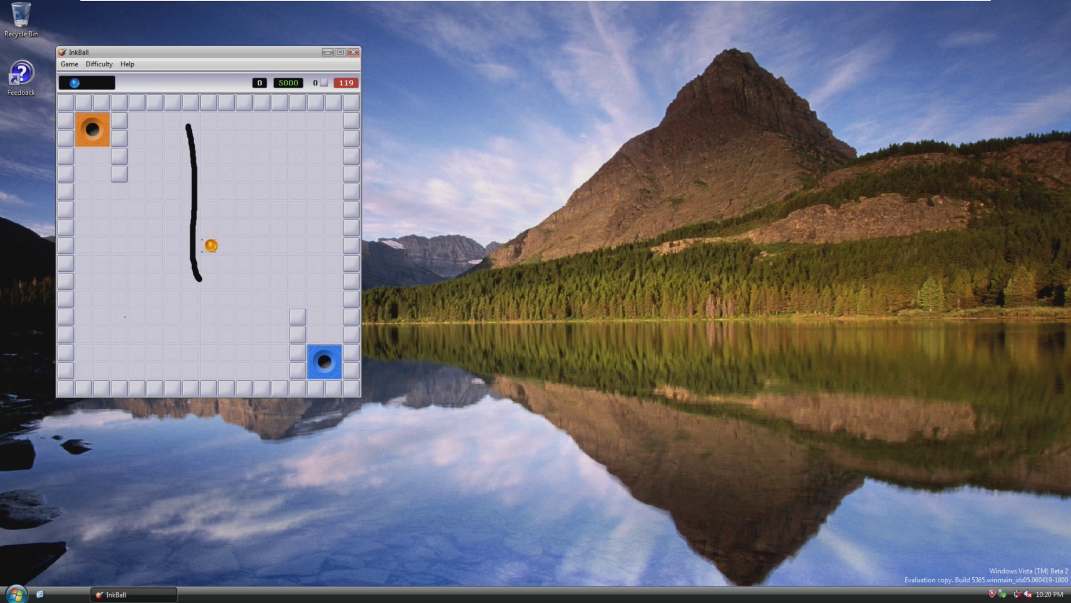
{"action": "left_click_drag", "start_coordinate": [195, 390], "coordinate": [226, 280]}
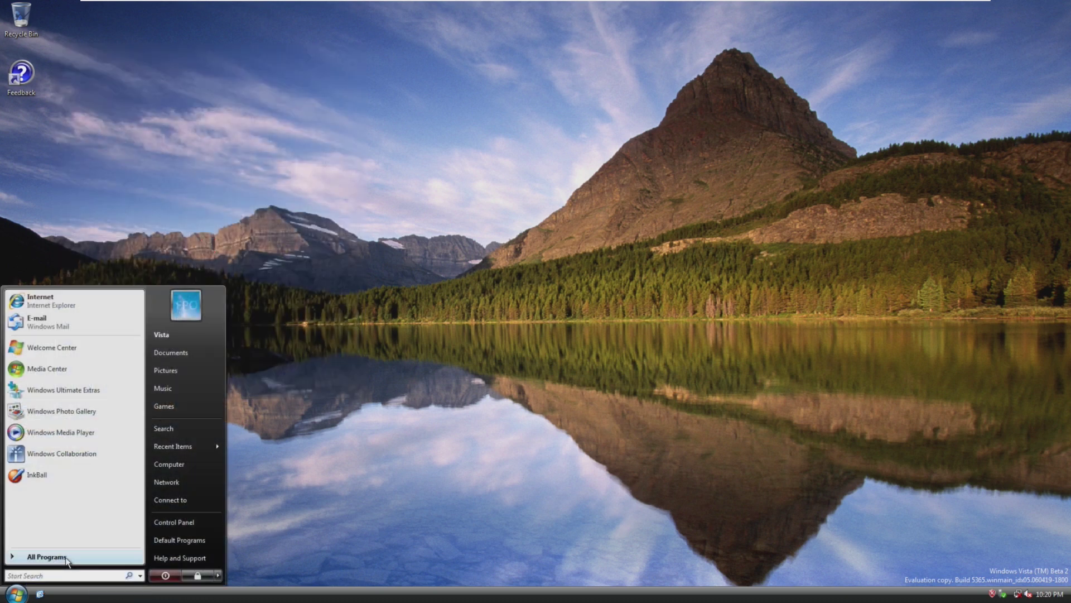
- Expand the Games and Maintenance folders in All Programs, then return to the pinned programs view
{"action": "left_click", "coordinate": [33, 556]}
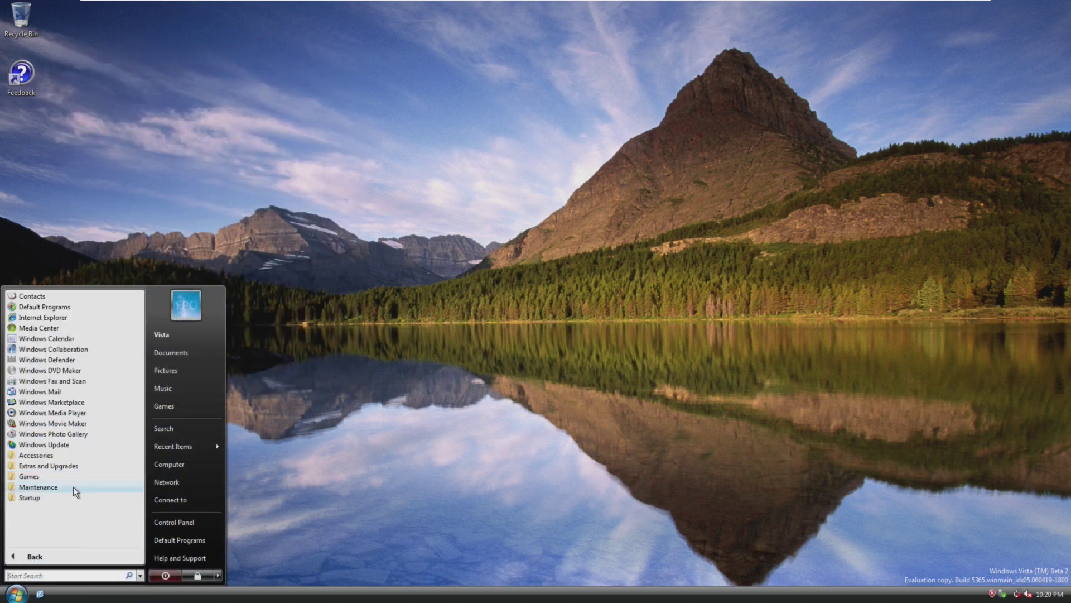
{"action": "left_click", "coordinate": [60, 476]}
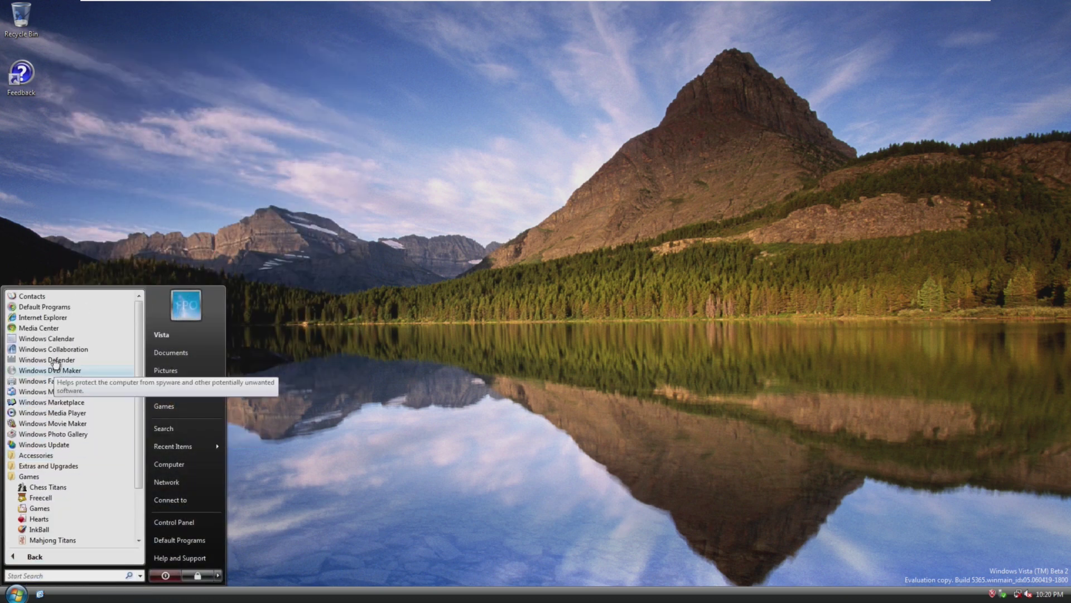
{"action": "scroll", "coordinate": [67, 513], "scroll_direction": "down", "scroll_amount": 2}
{"action": "left_click", "coordinate": [55, 531]}
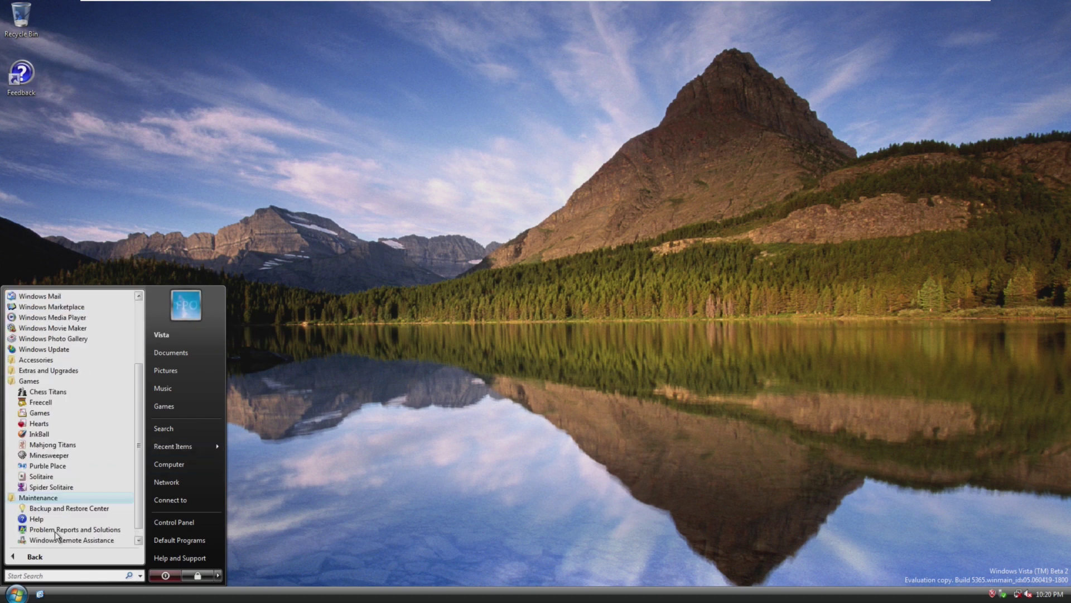
{"action": "scroll", "coordinate": [70, 542], "scroll_direction": "down", "scroll_amount": 1}
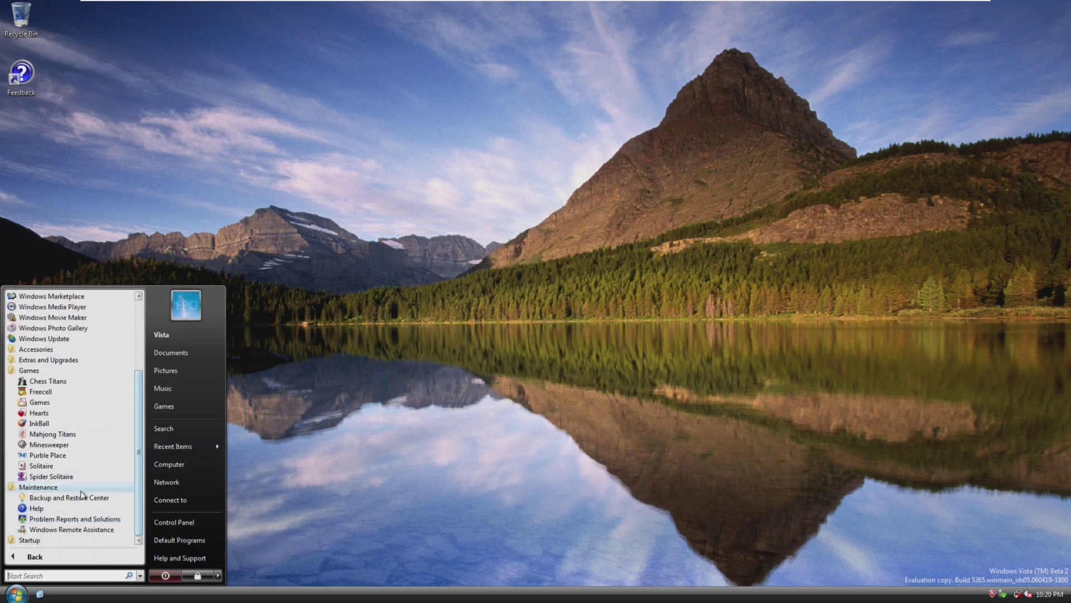
{"action": "left_click", "coordinate": [78, 551]}
{"action": "left_click", "coordinate": [55, 557]}
{"action": "left_click", "coordinate": [72, 557]}
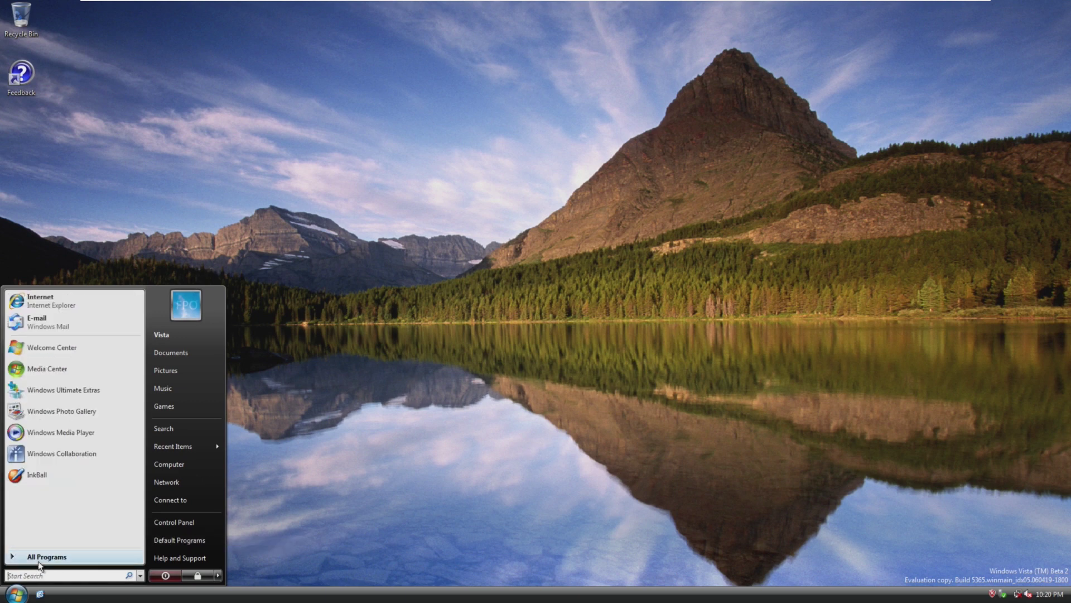
- Launch Notepad via a 'note' Start search, reposition its window, and browse its menus
{"action": "type", "text": "note"}
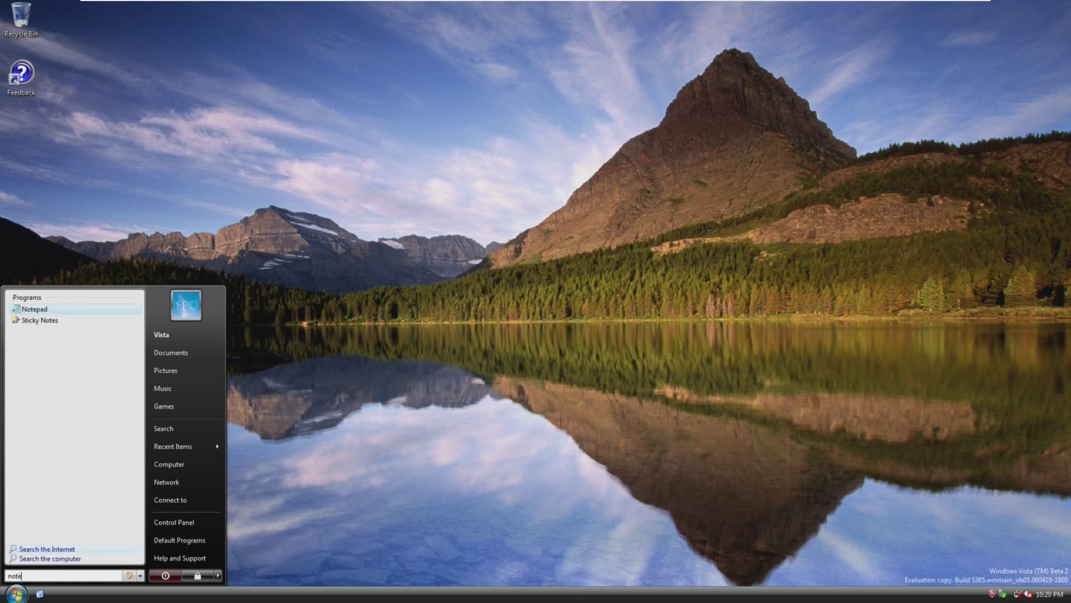
{"action": "key", "text": "Return"}
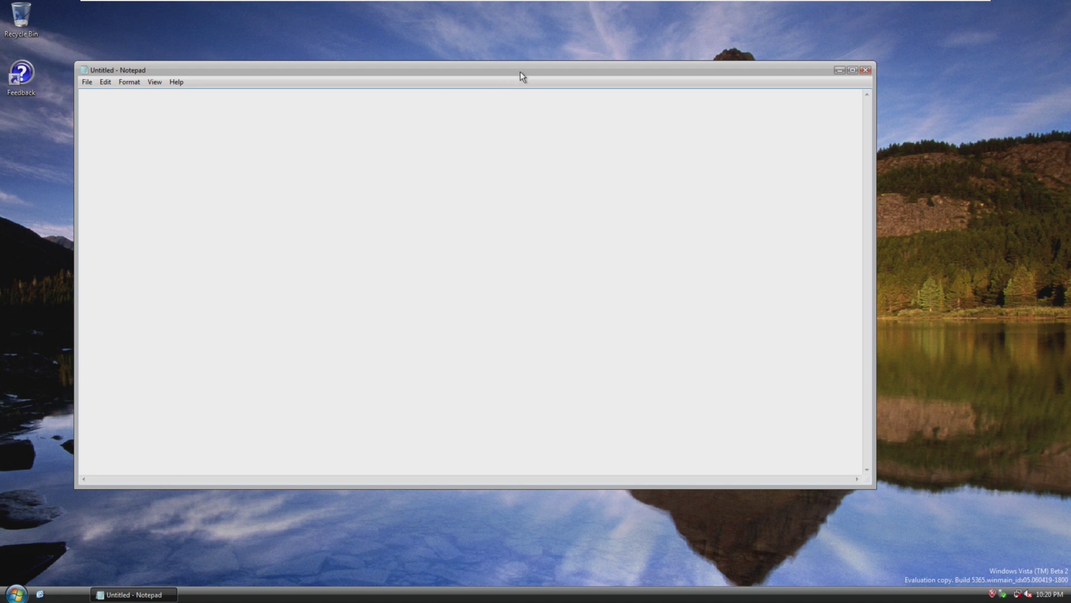
{"action": "left_click_drag", "start_coordinate": [769, 76], "coordinate": [771, 106]}
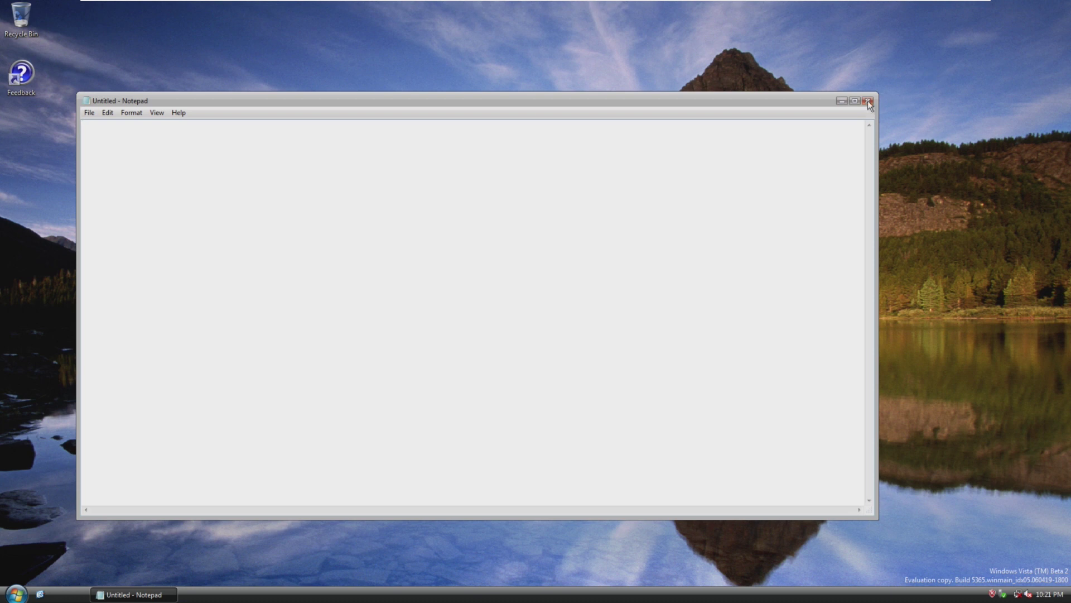
{"action": "left_click", "coordinate": [89, 112]}
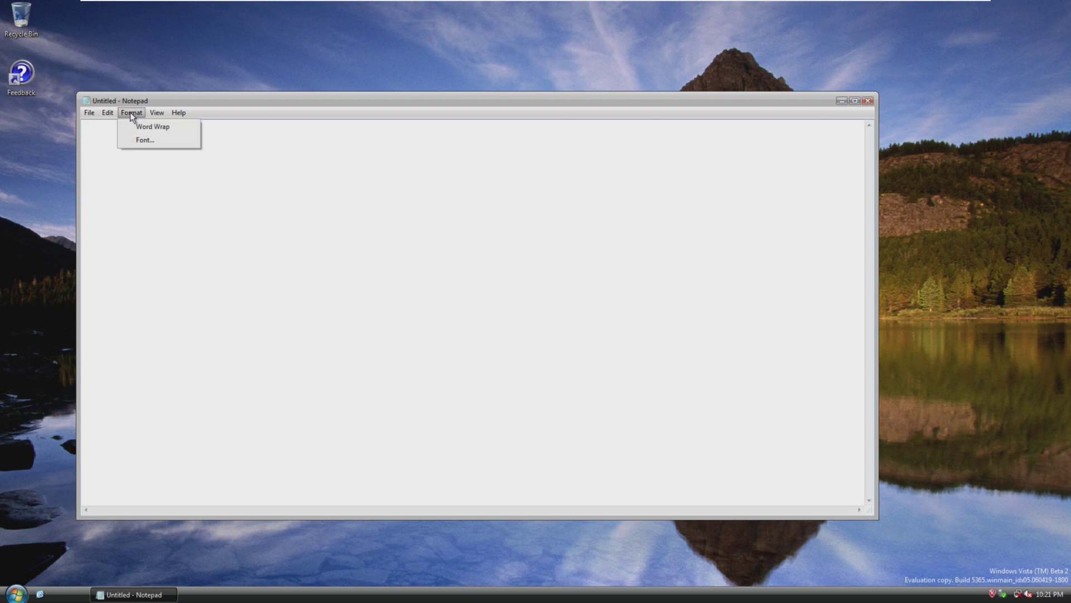
{"action": "mouse_move", "coordinate": [178, 112]}
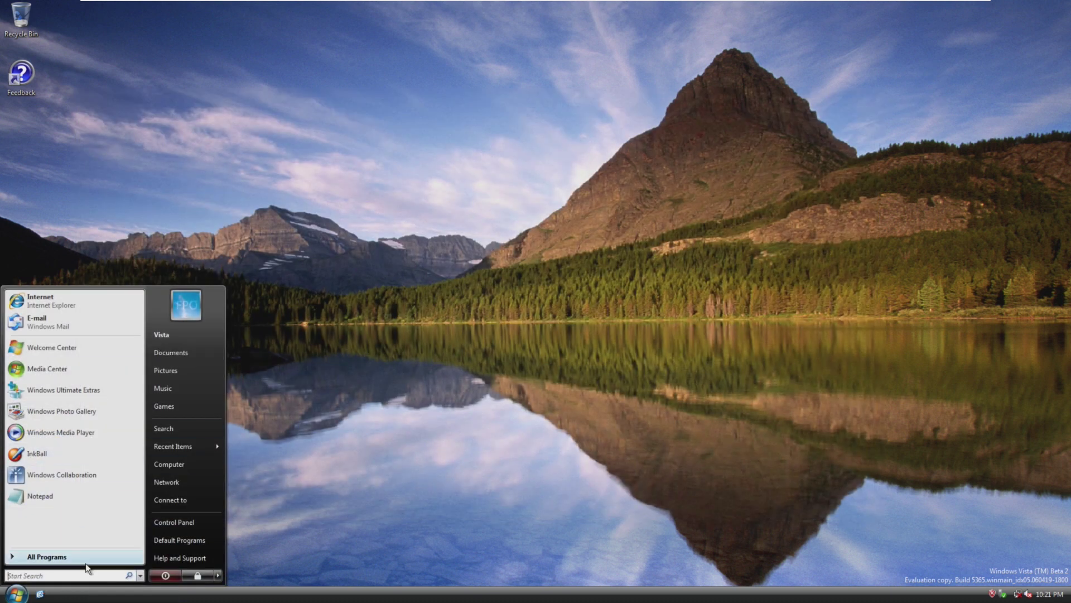
- Open Windows Marketplace from All Programs, close Internet Explorer, and reopen the All Programs list
{"action": "left_click", "coordinate": [81, 565]}
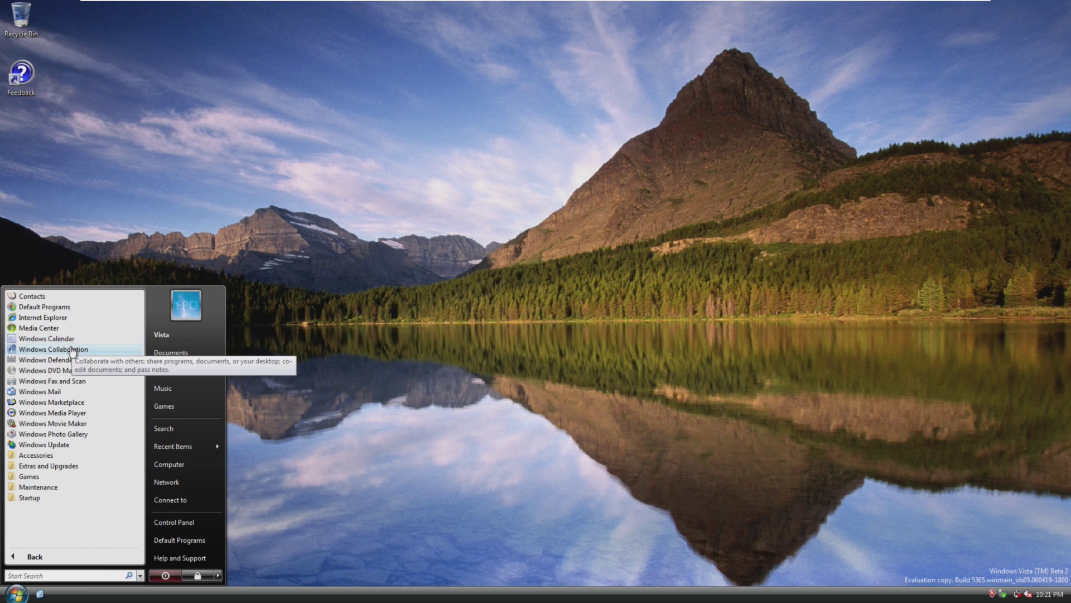
{"action": "left_click", "coordinate": [78, 403]}
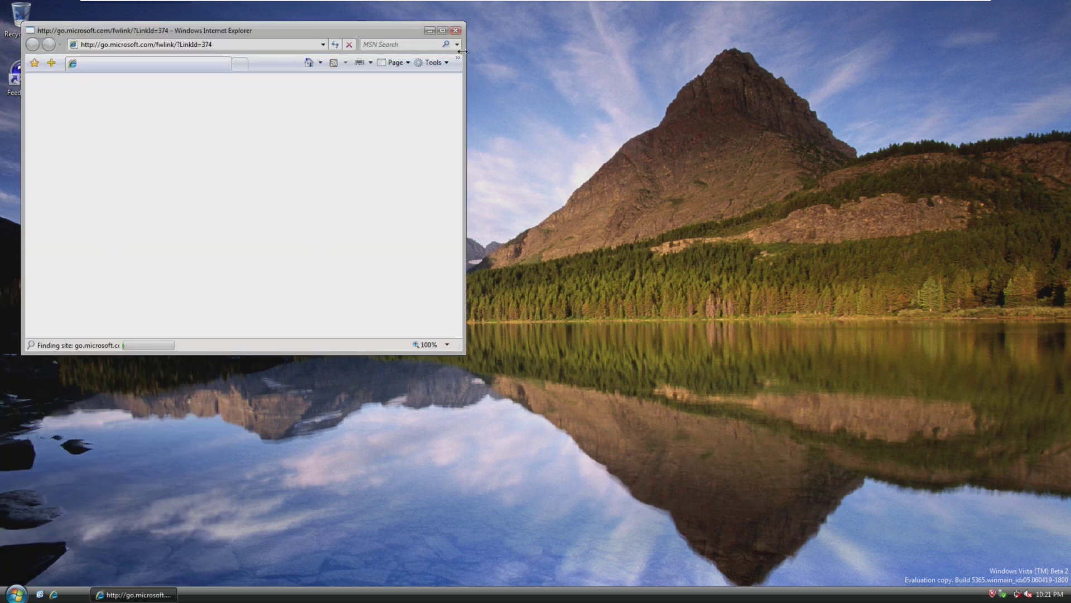
{"action": "left_click", "coordinate": [456, 30]}
{"action": "left_click", "coordinate": [15, 593]}
{"action": "left_click", "coordinate": [36, 556]}
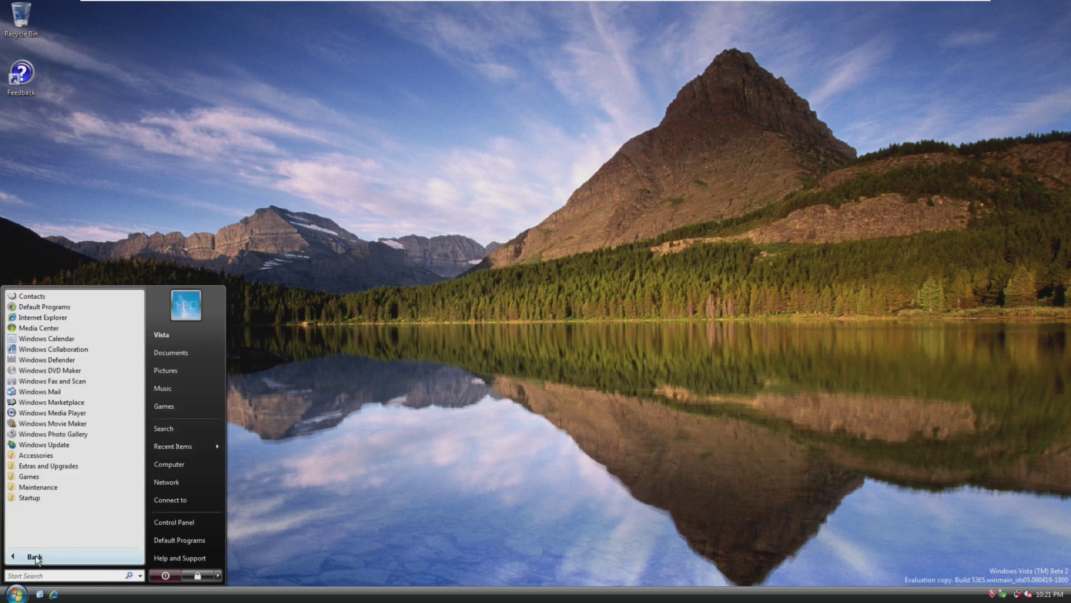
- Launch Windows Media Player and complete its first-run setup with default settings
{"action": "left_click", "coordinate": [33, 413]}
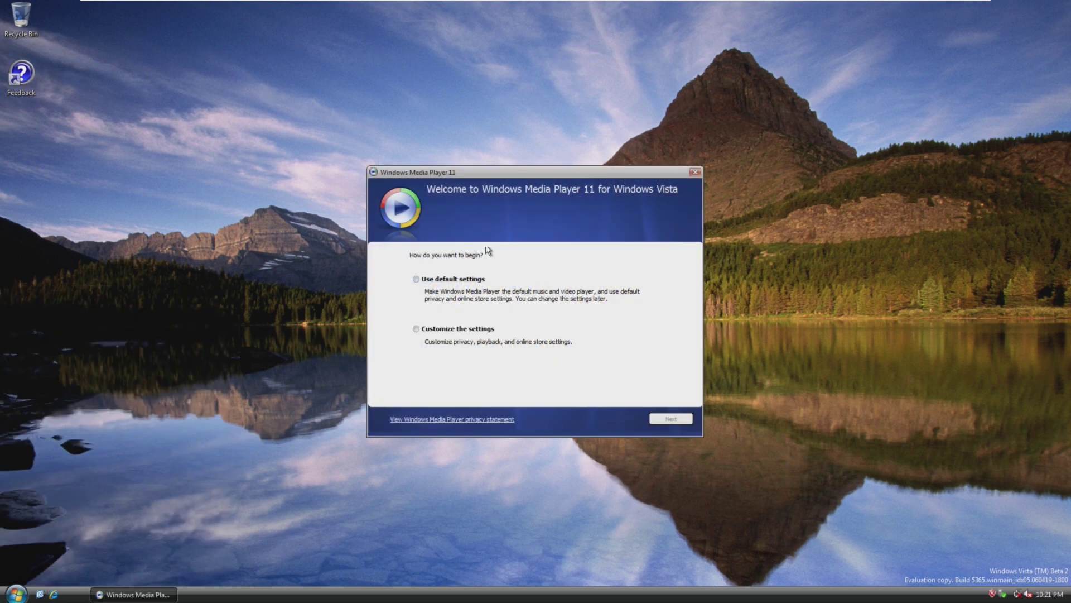
{"action": "left_click", "coordinate": [416, 279]}
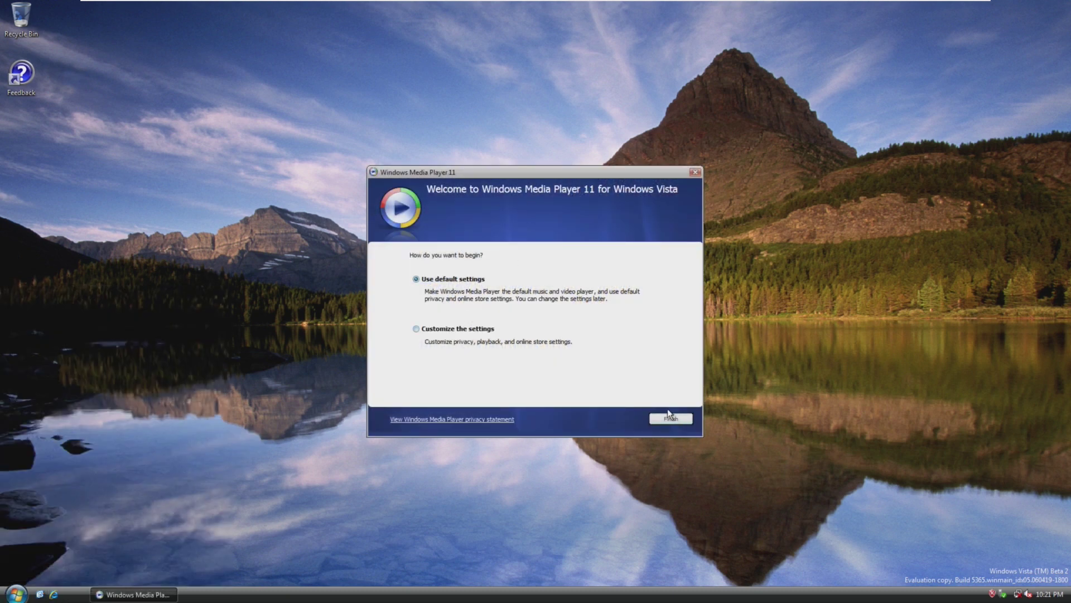
{"action": "left_click", "coordinate": [670, 418]}
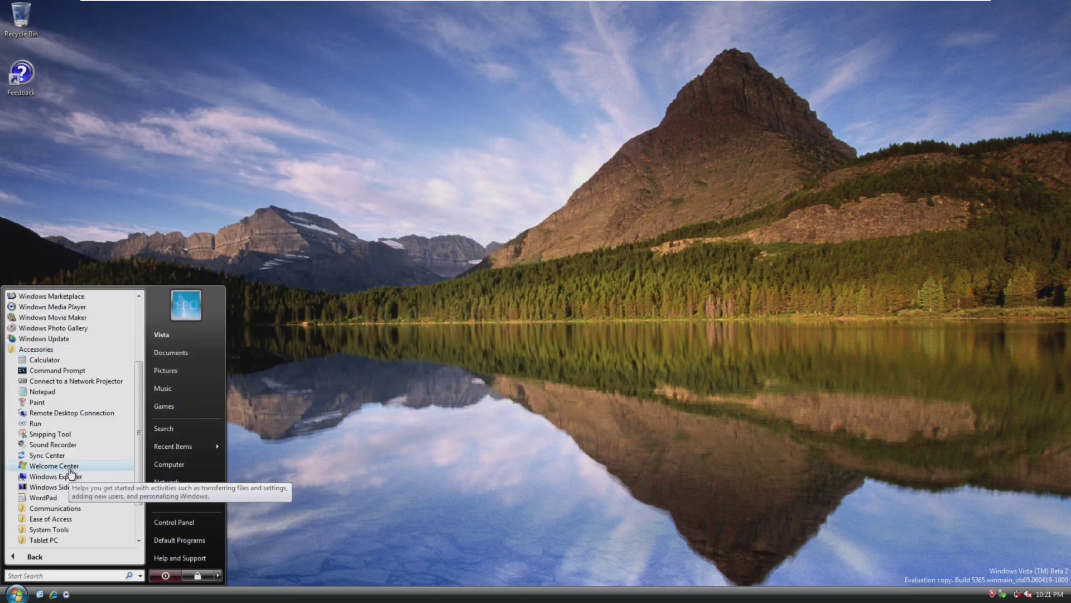
{"action": "scroll", "coordinate": [70, 470], "scroll_direction": "down", "scroll_amount": 1}
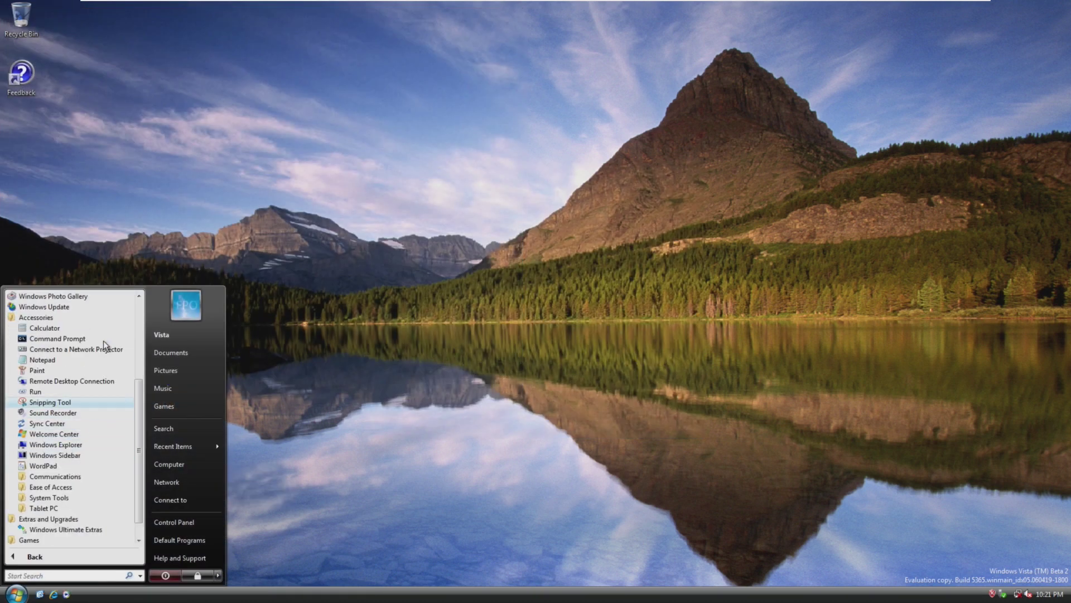
- Start Windows Sidebar, then expand Maintenance and Accessories in the All Programs list
{"action": "left_click", "coordinate": [55, 455]}
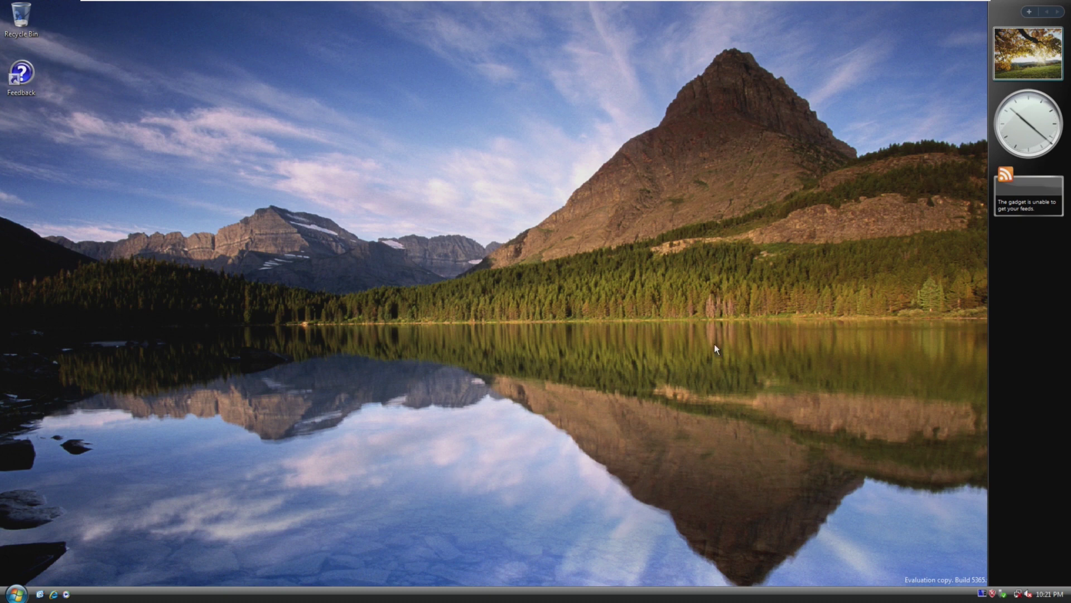
{"action": "left_click", "coordinate": [16, 592]}
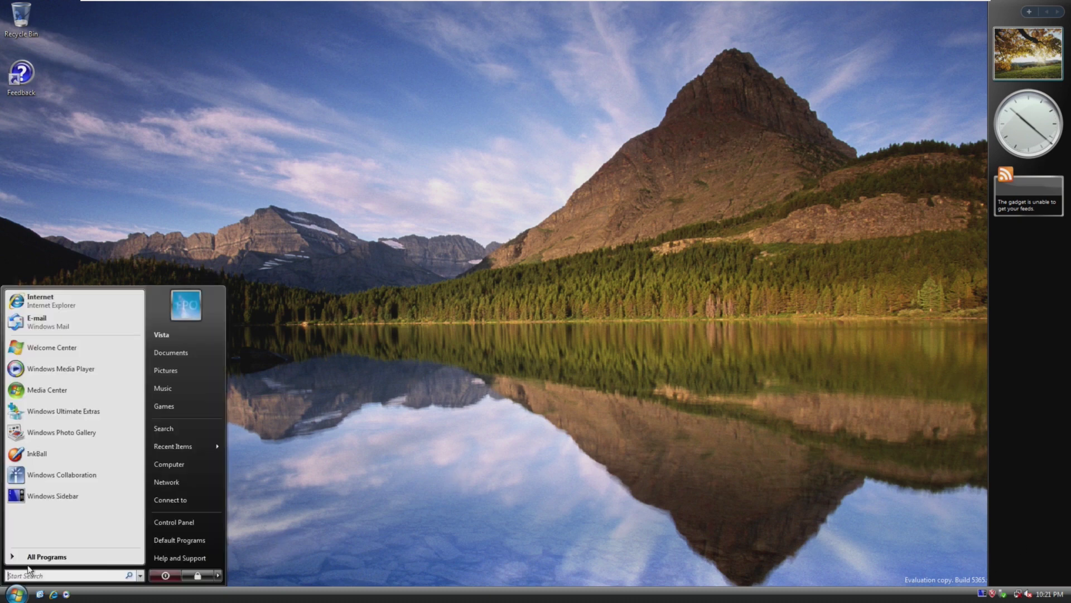
{"action": "left_click", "coordinate": [42, 558]}
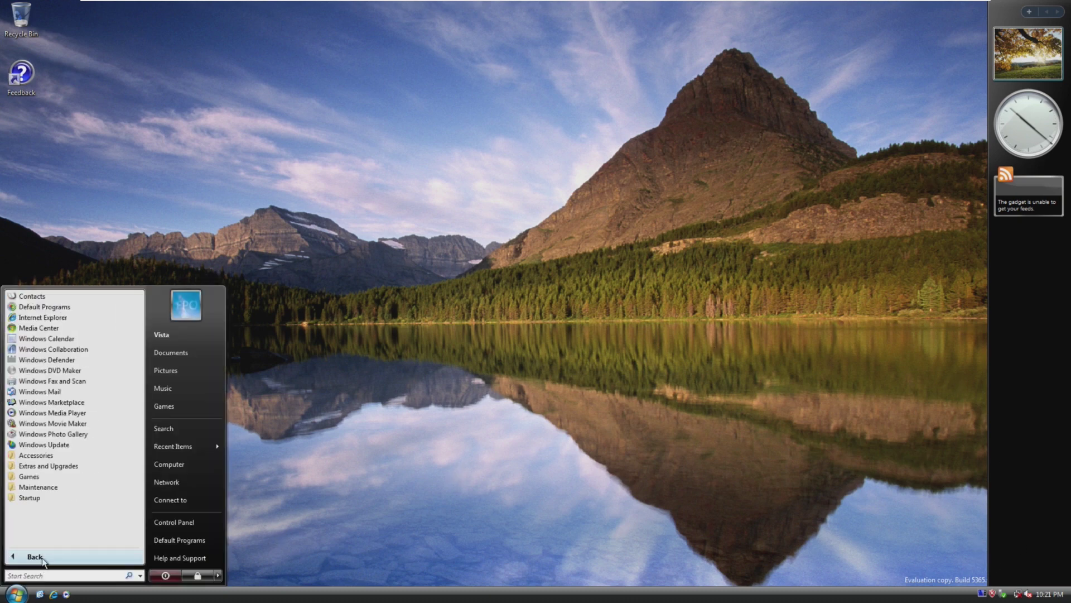
{"action": "left_click", "coordinate": [77, 487]}
{"action": "left_click", "coordinate": [83, 456]}
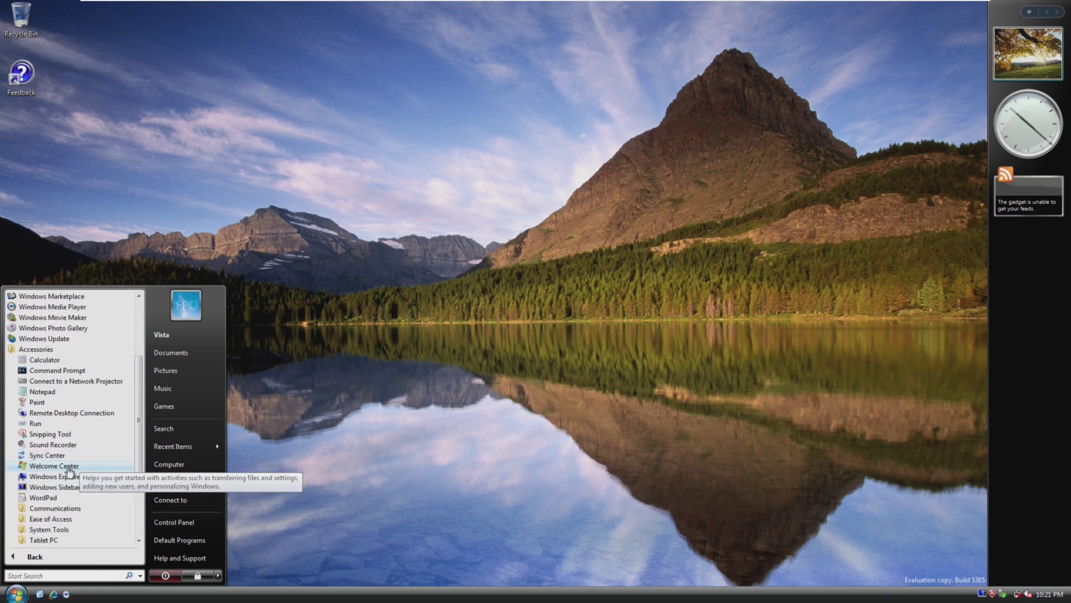
- Launch Connect to a Network Projector, approve the UAC prompt, then dismiss the wizard
{"action": "left_click", "coordinate": [92, 382]}
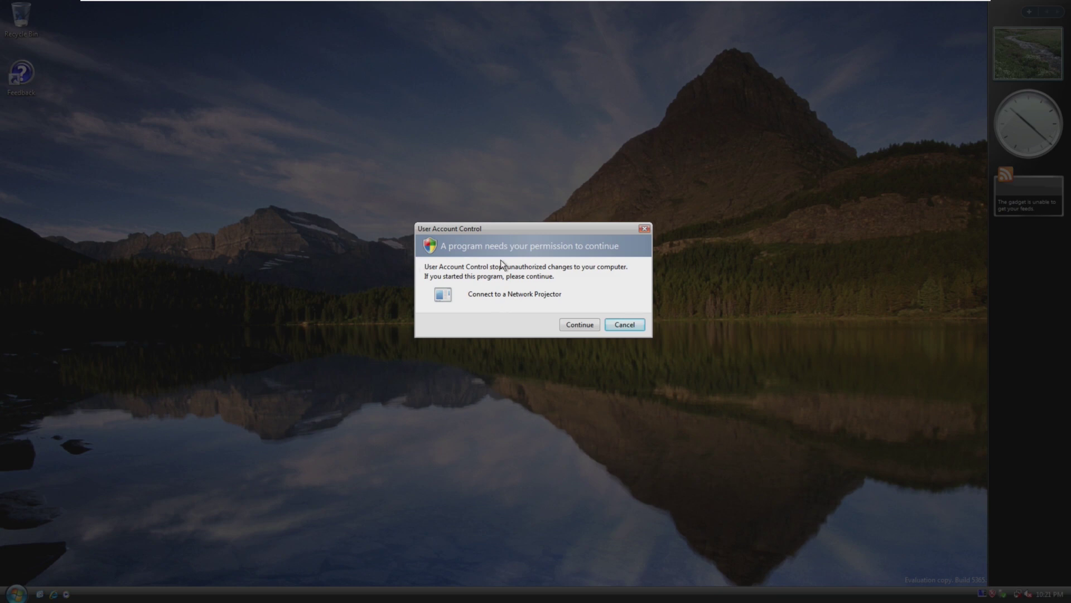
{"action": "left_click", "coordinate": [576, 326]}
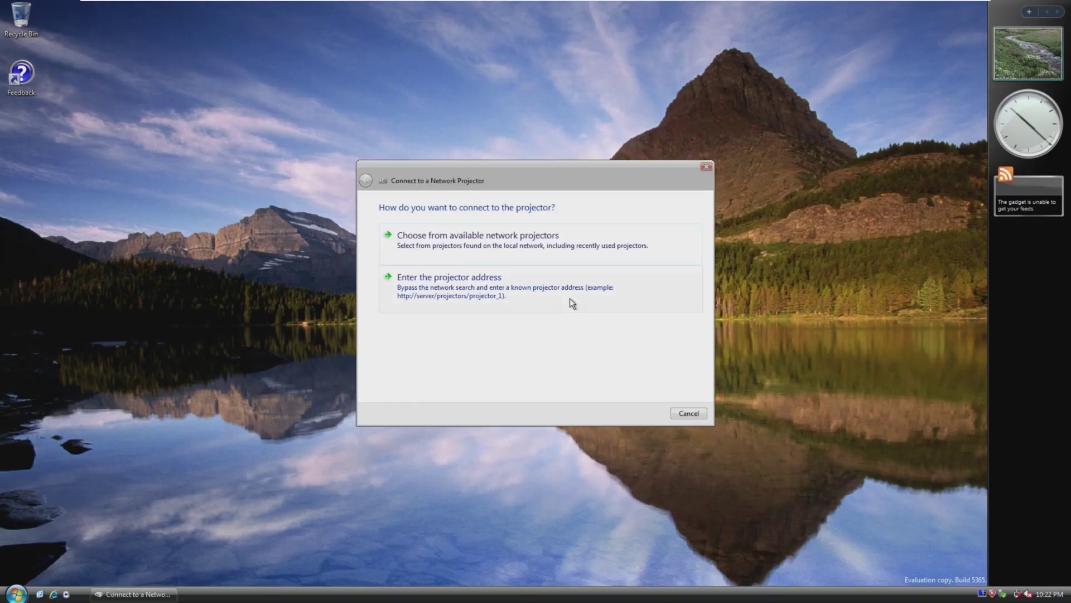
{"action": "key", "text": "Escape"}
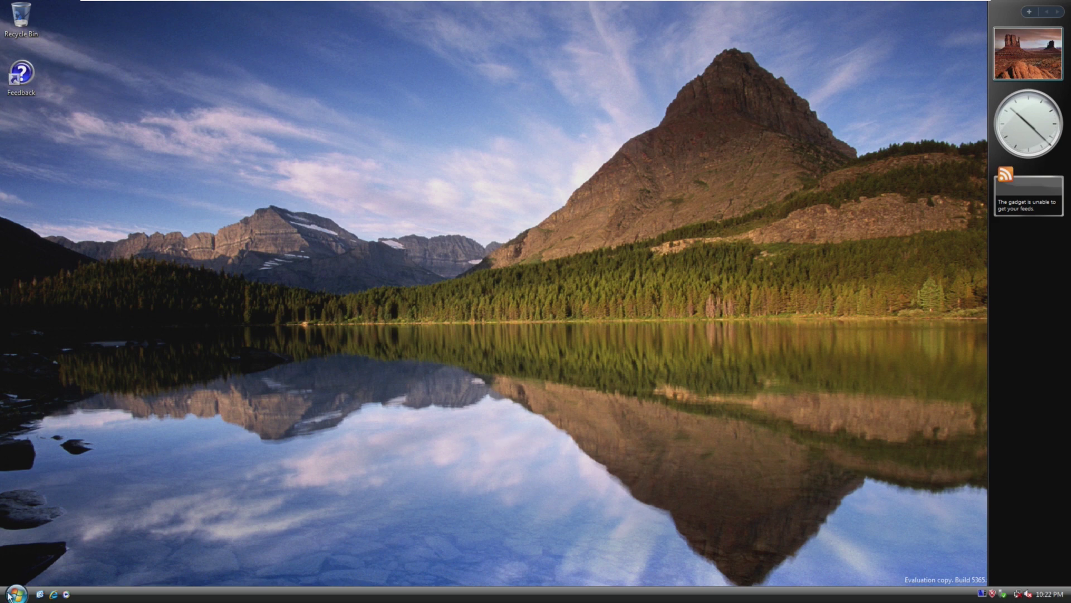
{"action": "left_click", "coordinate": [16, 593]}
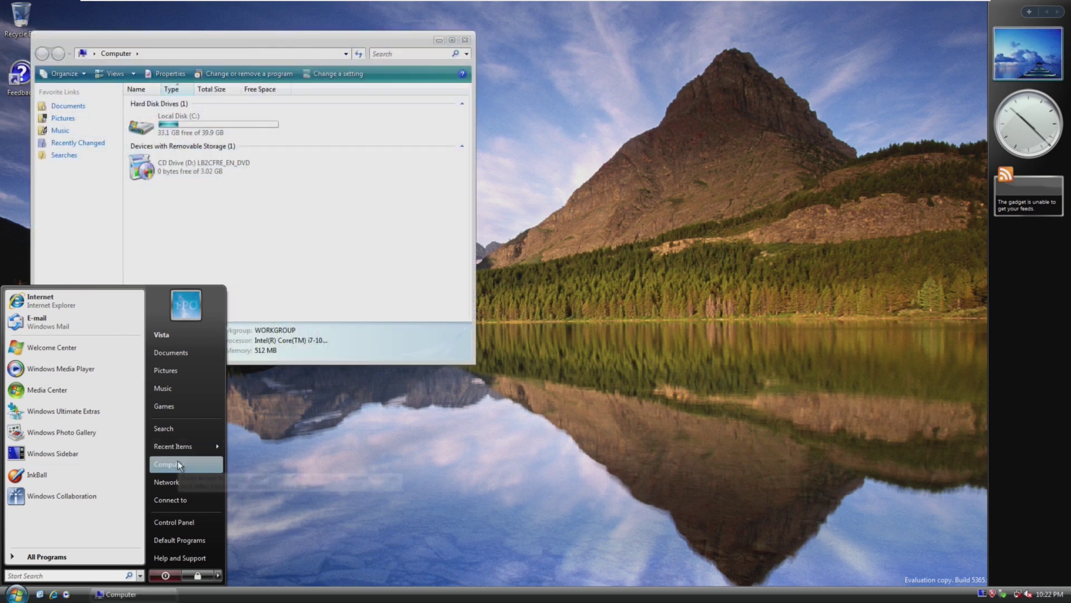
- Open Computer's Properties, close the Computer window and maximize the System page
{"action": "right_click", "coordinate": [220, 464]}
{"action": "left_click", "coordinate": [246, 452]}
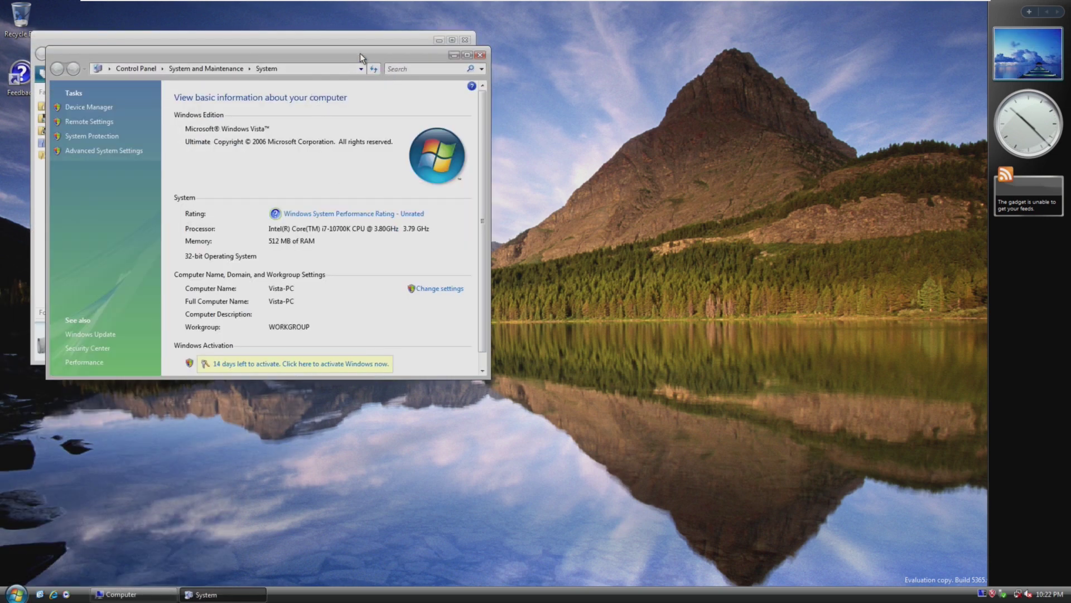
{"action": "left_click_drag", "start_coordinate": [360, 53], "coordinate": [482, 76]}
{"action": "left_click", "coordinate": [459, 40]}
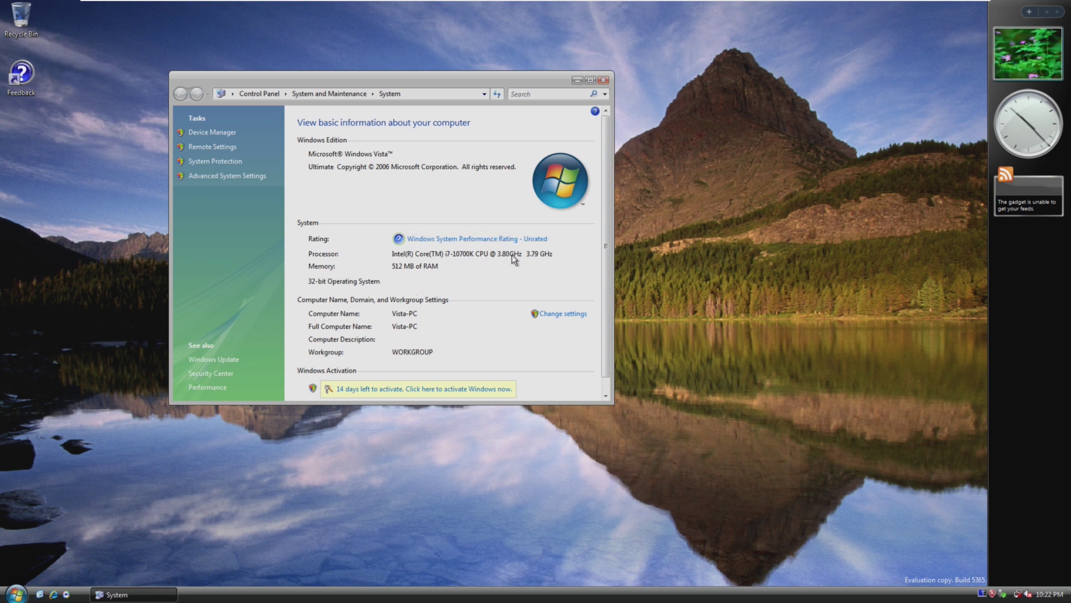
{"action": "left_click", "coordinate": [591, 80]}
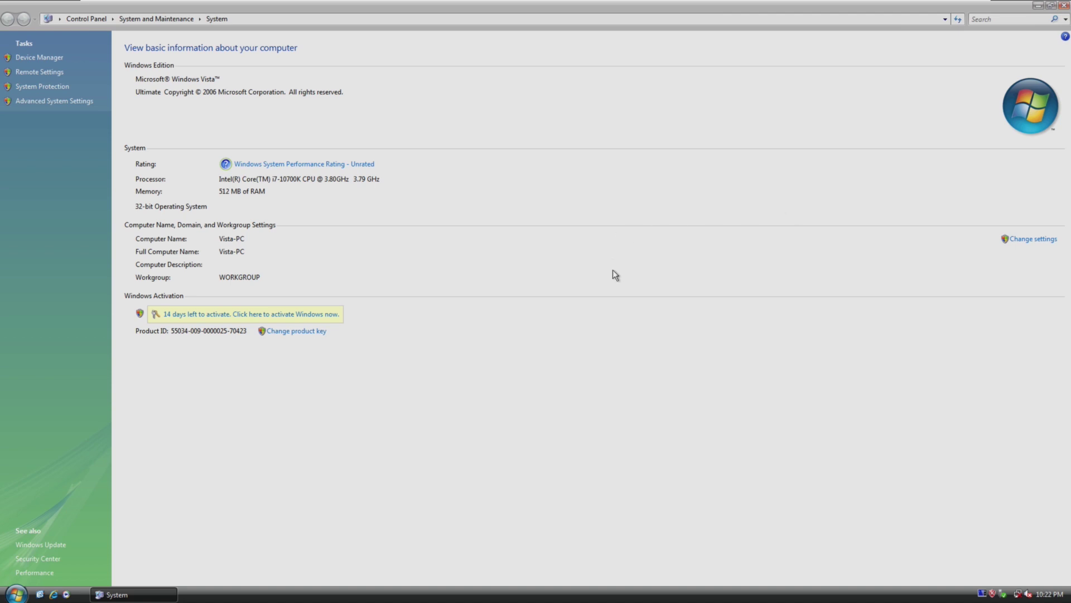
- Navigate from the System page up to the Control Panel home via the breadcrumb
{"action": "left_click", "coordinate": [86, 17]}
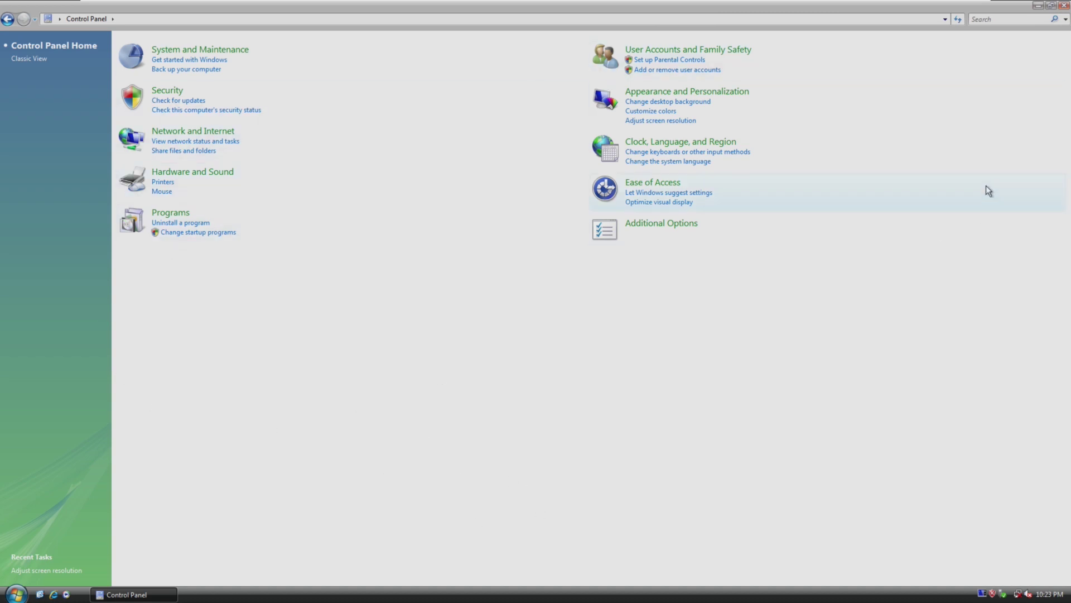
- Close Control Panel, run winver, then centre and close the About Windows dialog
{"action": "left_click", "coordinate": [1063, 6]}
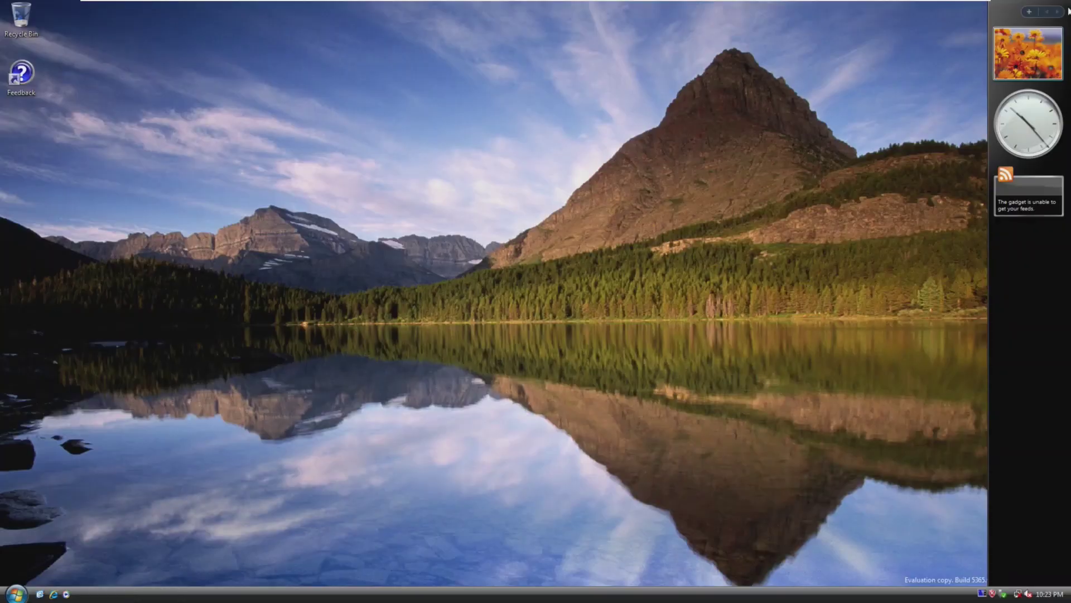
{"action": "key", "text": "super+r"}
{"action": "type", "text": "winver"}
{"action": "key", "text": "Return"}
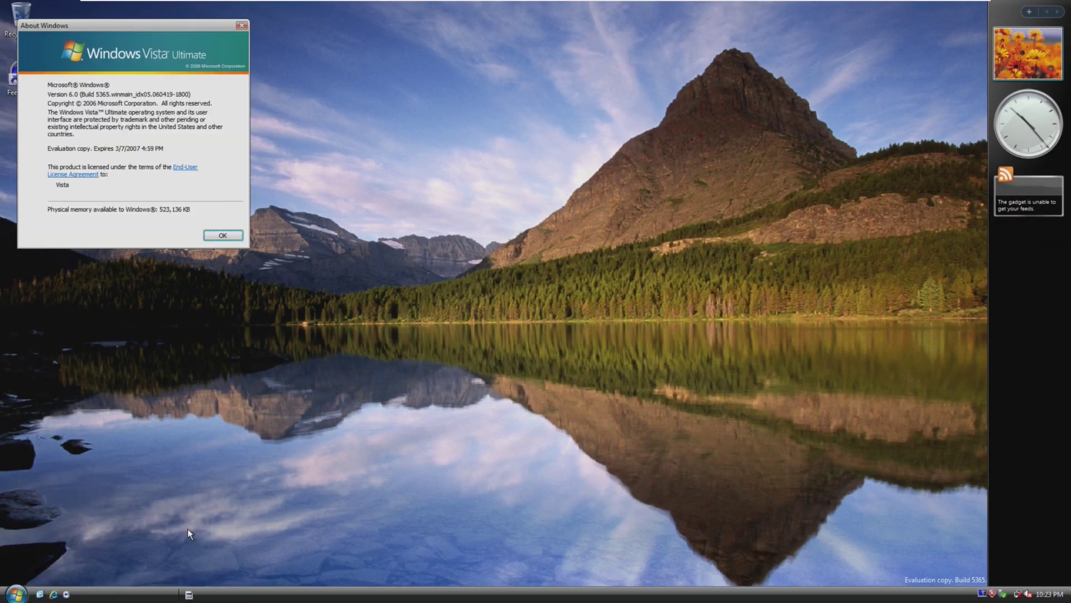
{"action": "left_click_drag", "start_coordinate": [197, 25], "coordinate": [461, 124]}
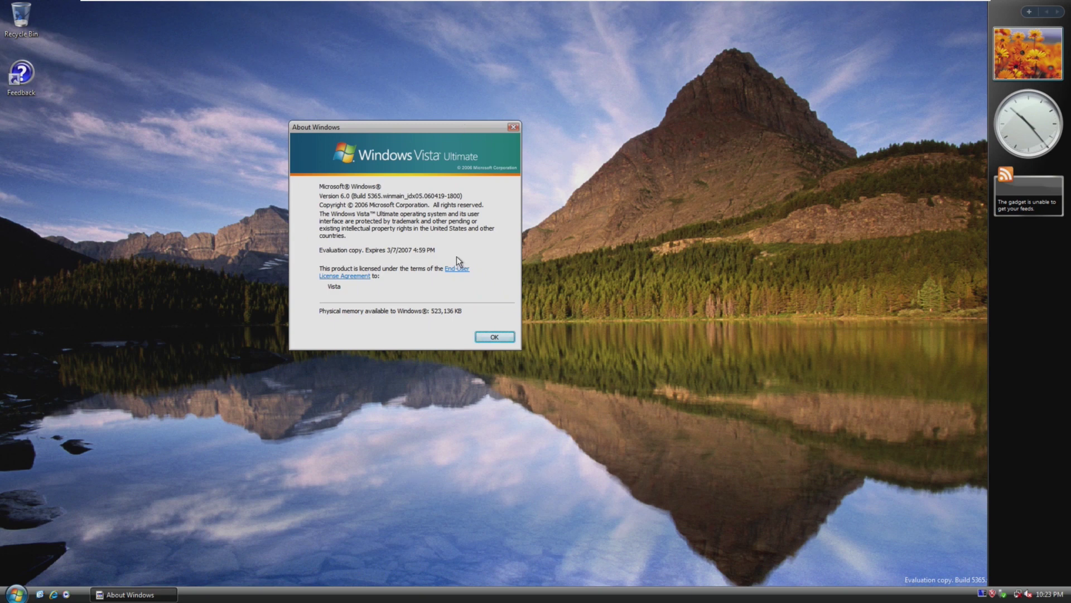
{"action": "left_click", "coordinate": [505, 337]}
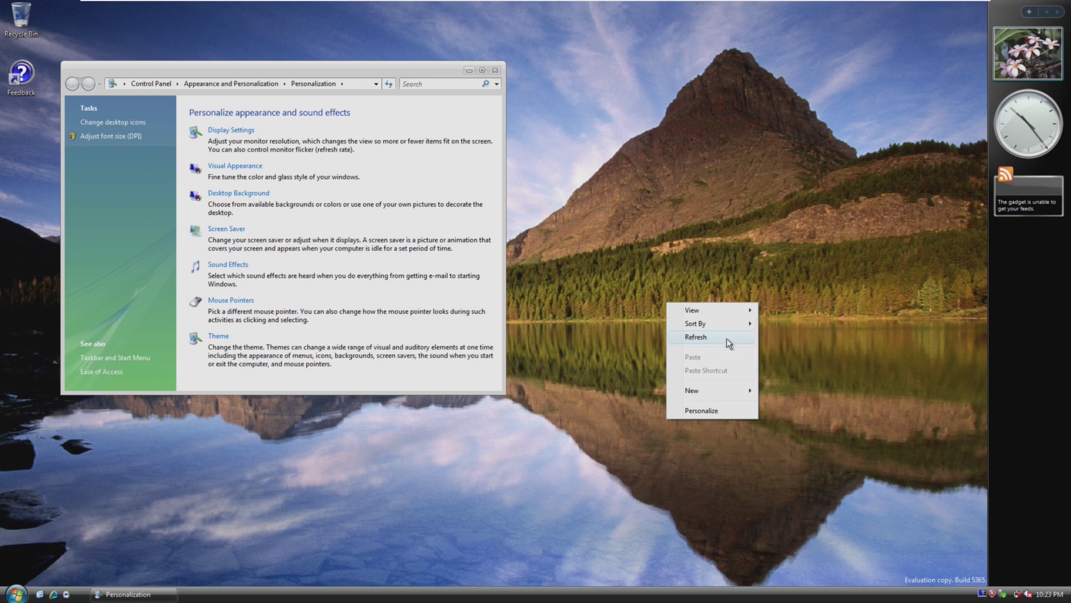
- Close Personalization, dismiss the desktop context menu, and open the Recycle Bin
{"action": "left_click", "coordinate": [495, 70]}
{"action": "right_click", "coordinate": [526, 106]}
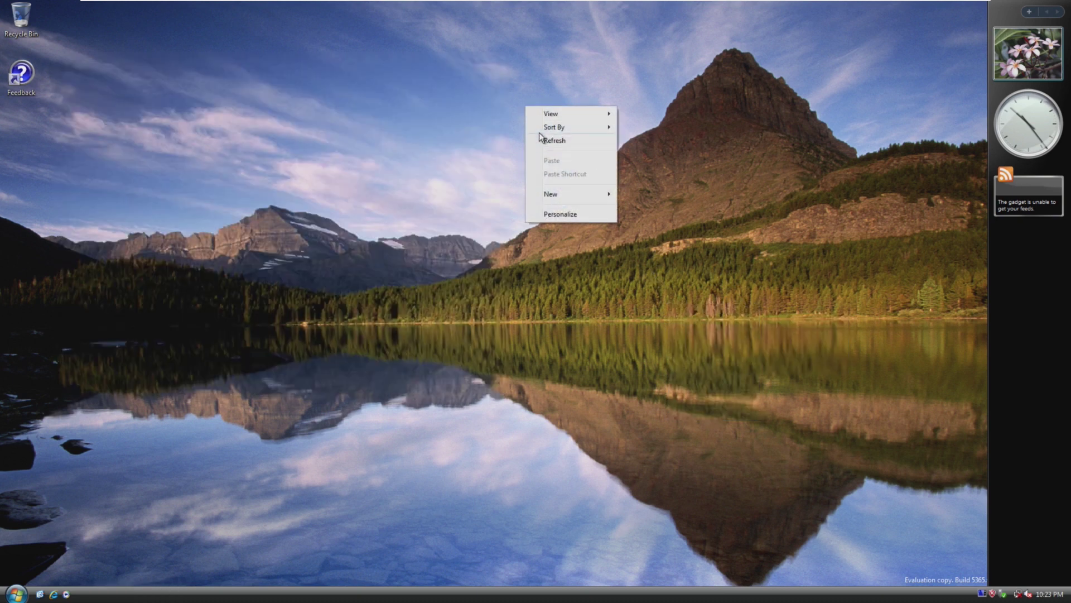
{"action": "left_click", "coordinate": [575, 262]}
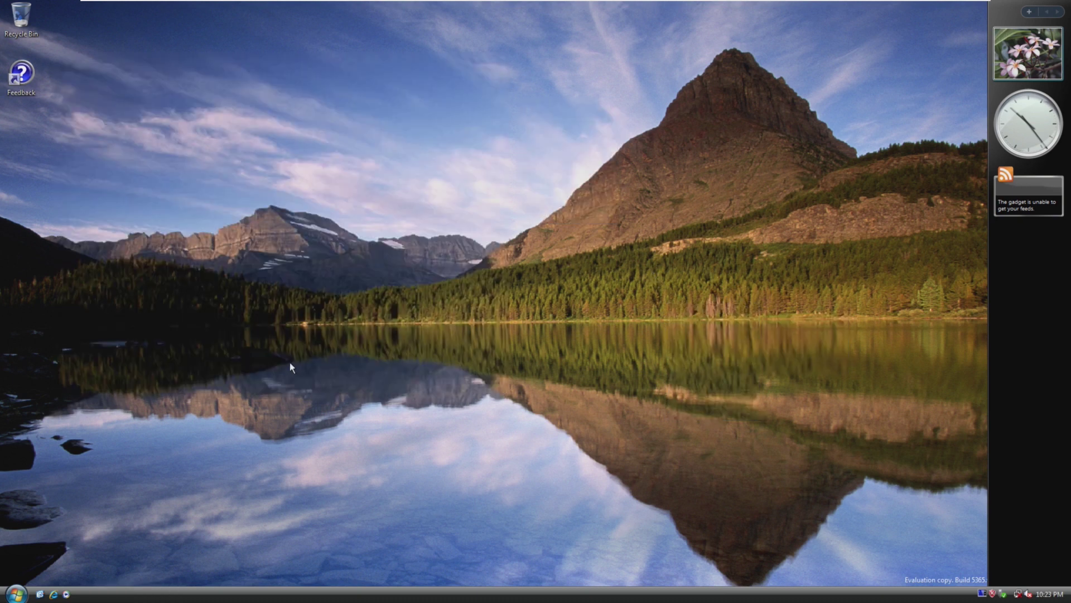
{"action": "double_click", "coordinate": [26, 30]}
- Close the Recycle Bin and show the Start menu's power options, including Restart and Shut Down
{"action": "left_click", "coordinate": [525, 100]}
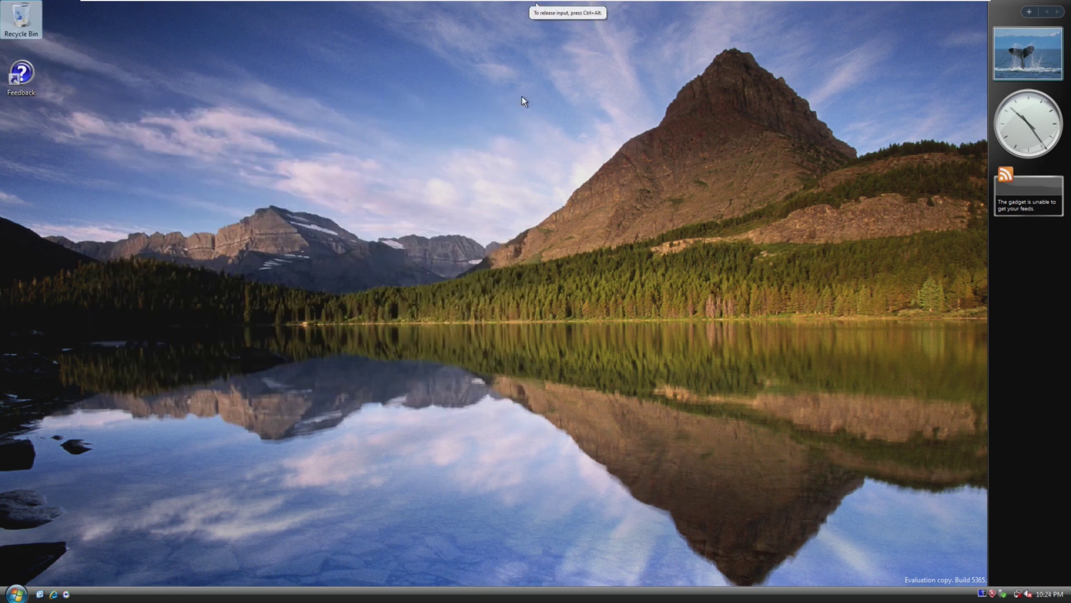
{"action": "key", "text": "super"}
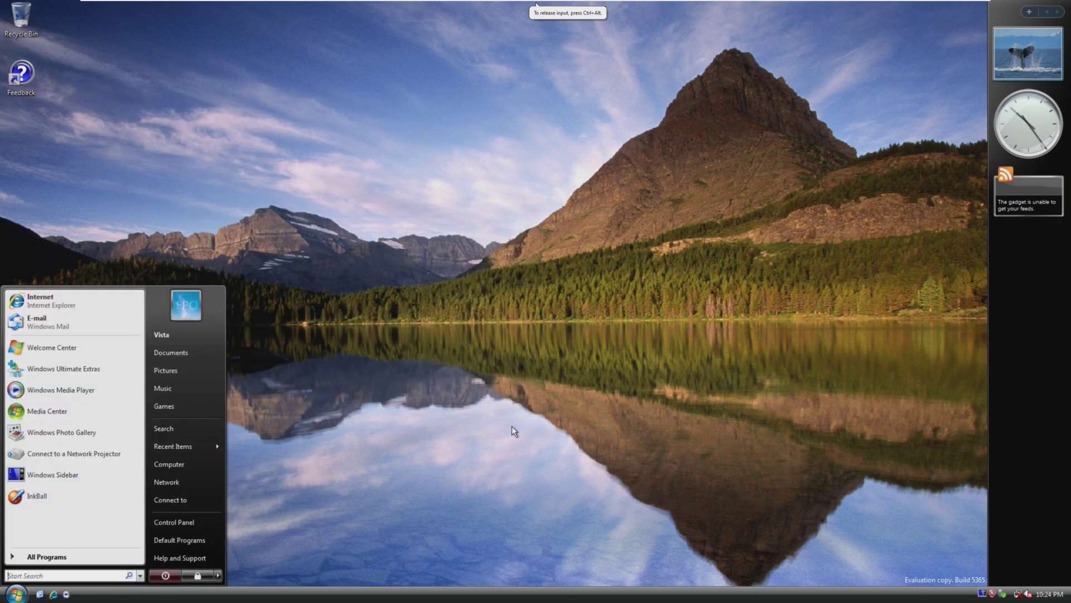
{"action": "left_click", "coordinate": [514, 425]}
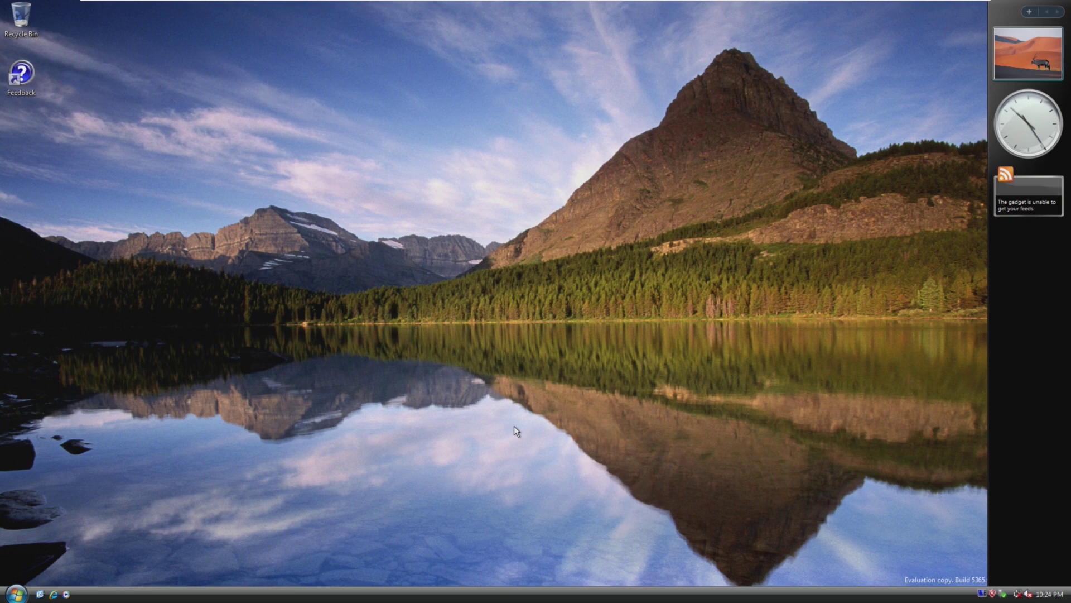
{"action": "left_click", "coordinate": [15, 593]}
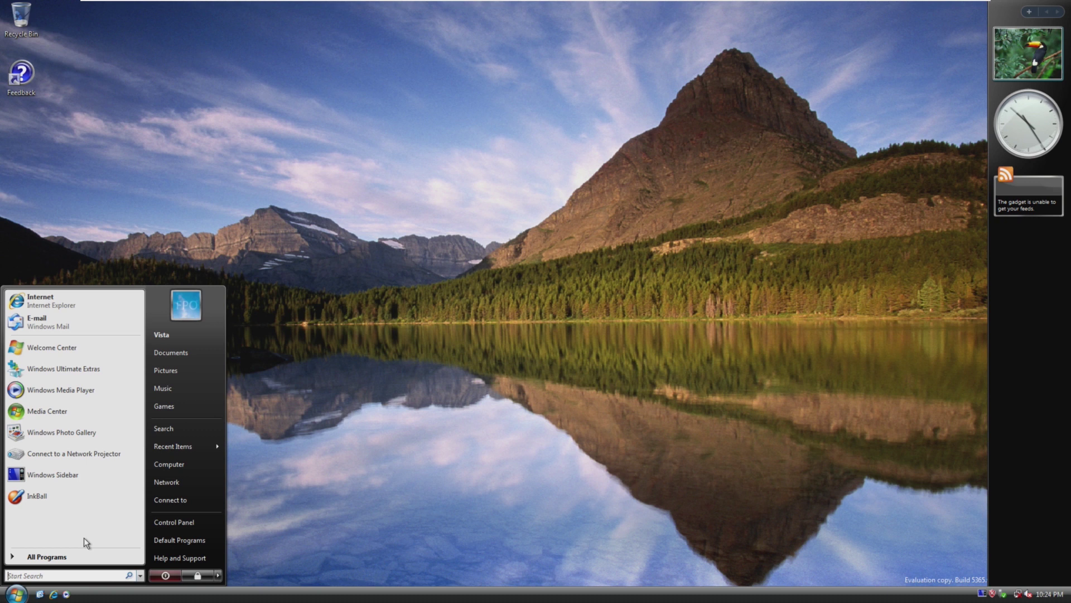
{"action": "left_click", "coordinate": [217, 575]}
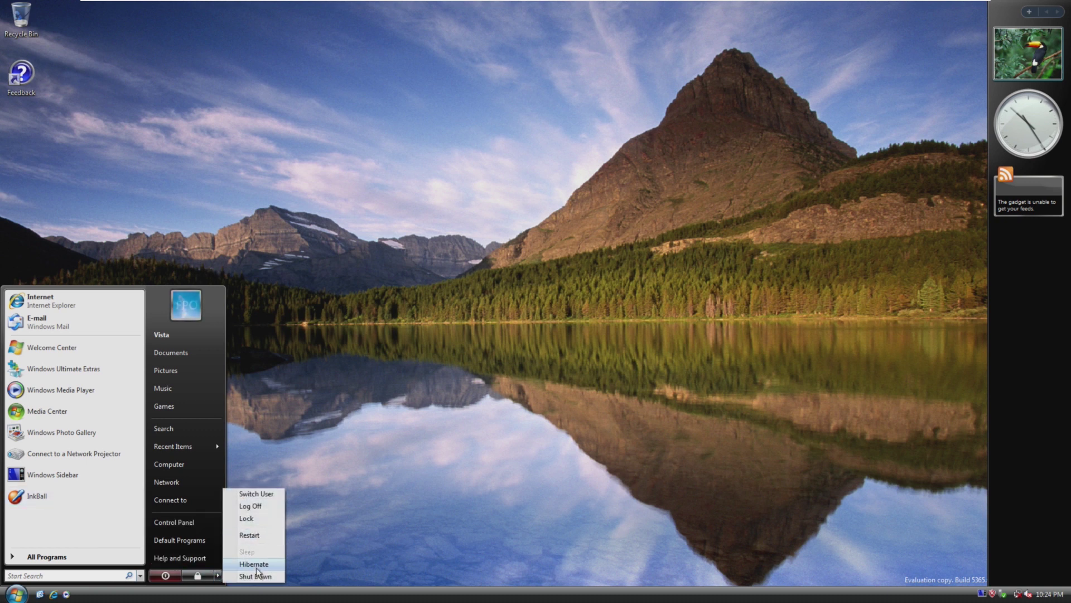